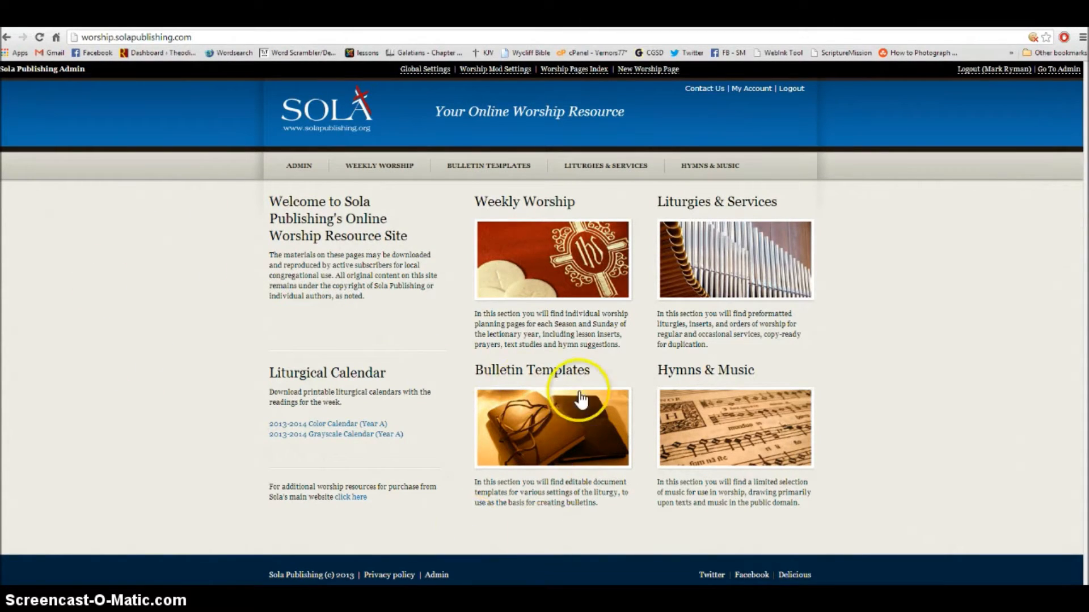
- Go to the Bulletin Templates page on the Sola Publishing worship site
click(550, 427)
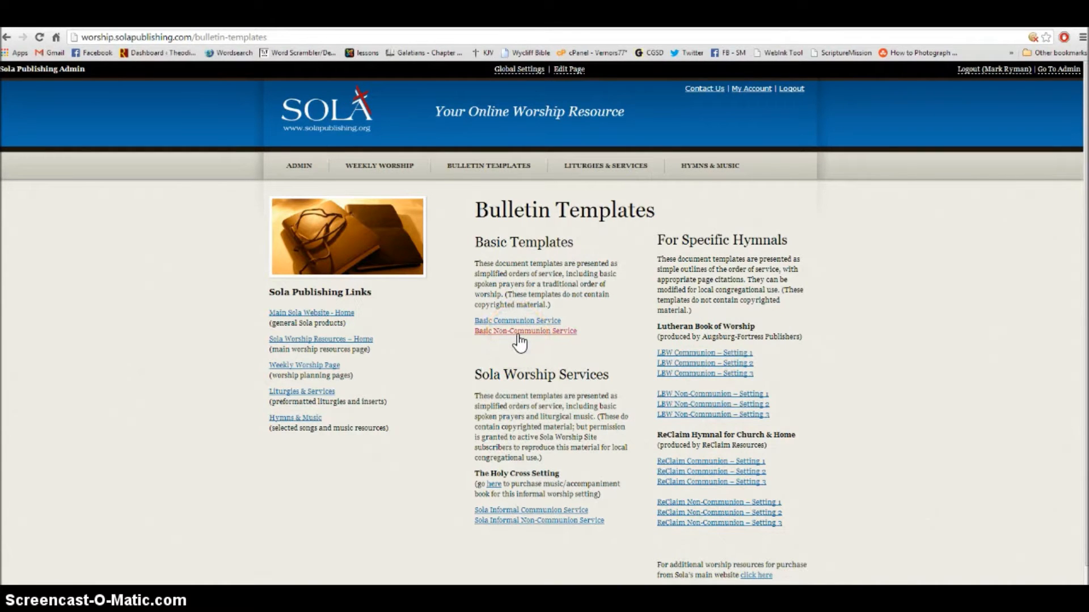
- Cancel saving the Basic Non-Communion Service template and return to the Sola home page
right_click(518, 335)
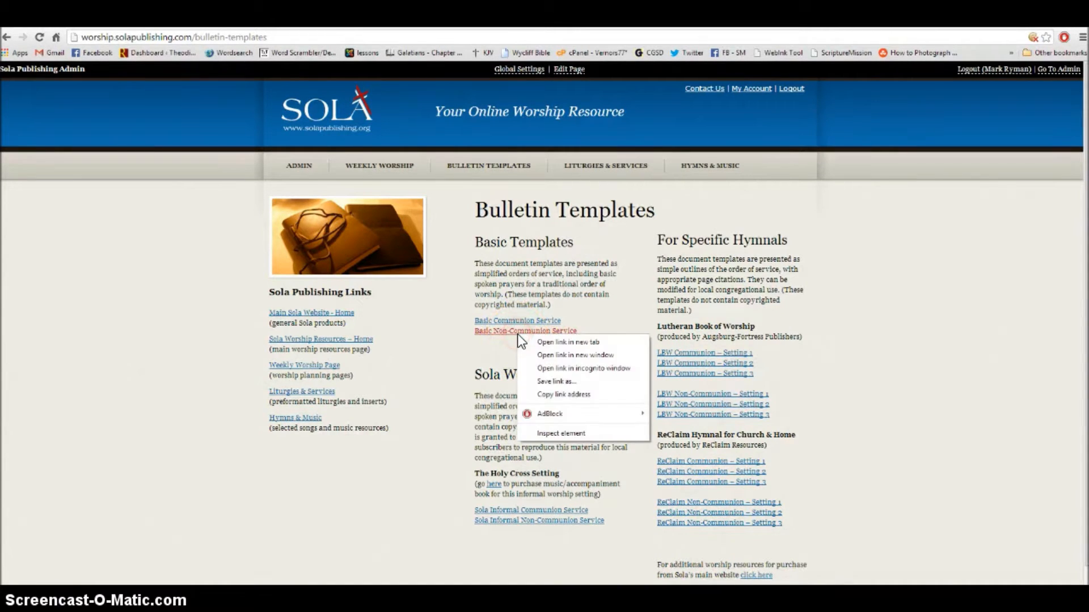
click(544, 381)
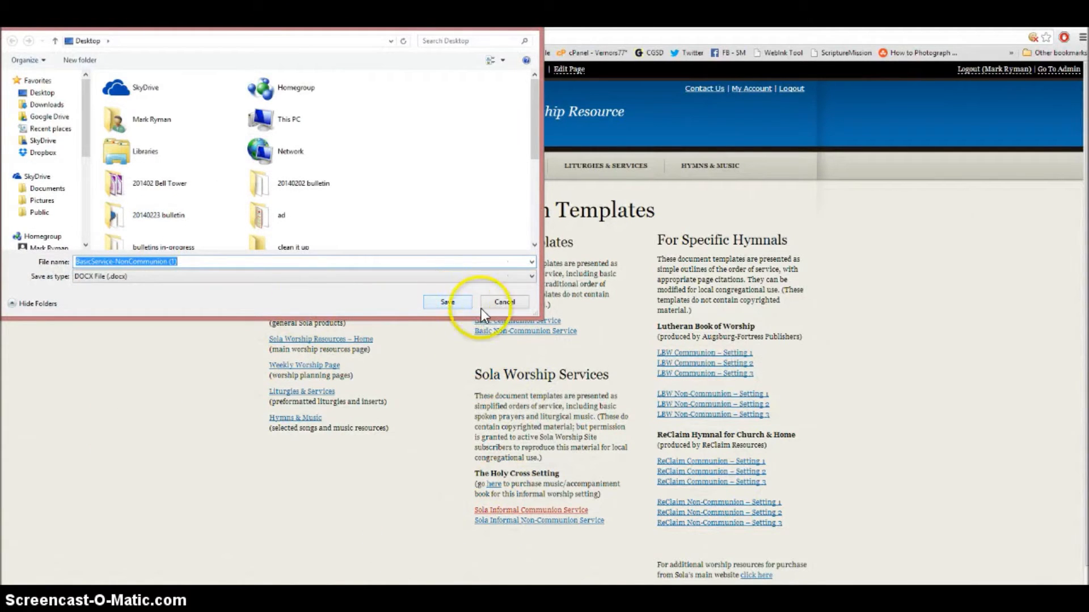
click(502, 304)
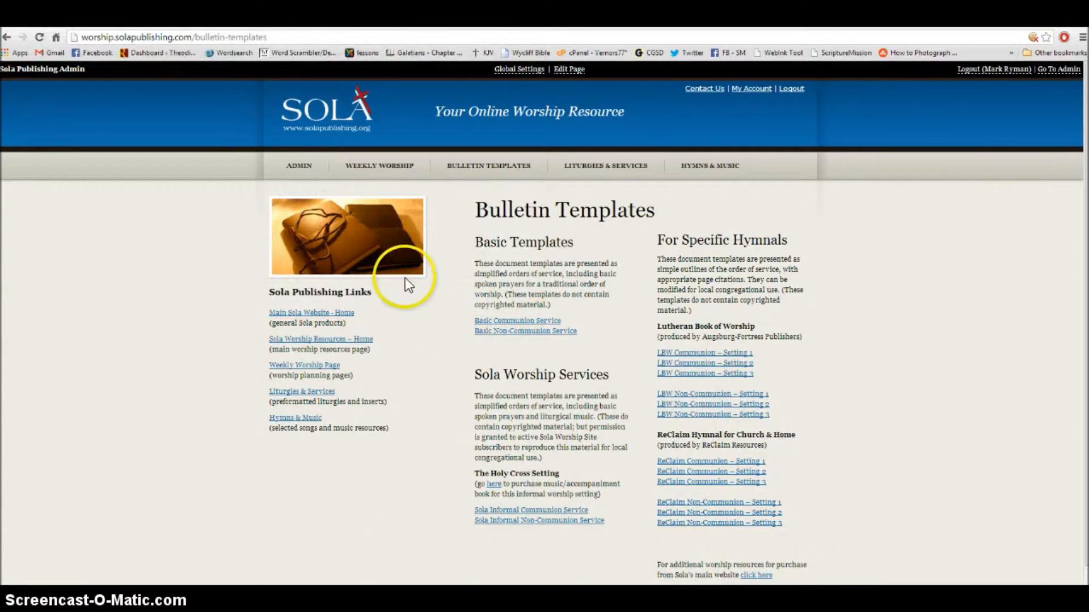
click(328, 107)
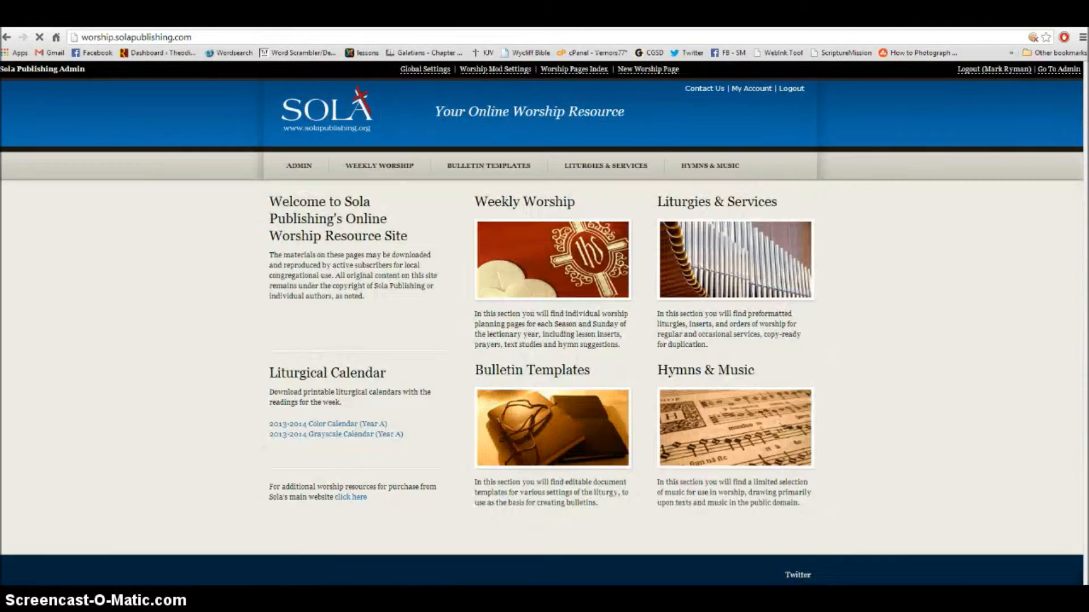
- Open the full-size cover image on the Feb 23, 2014 Epiphany 7 worship page
click(549, 258)
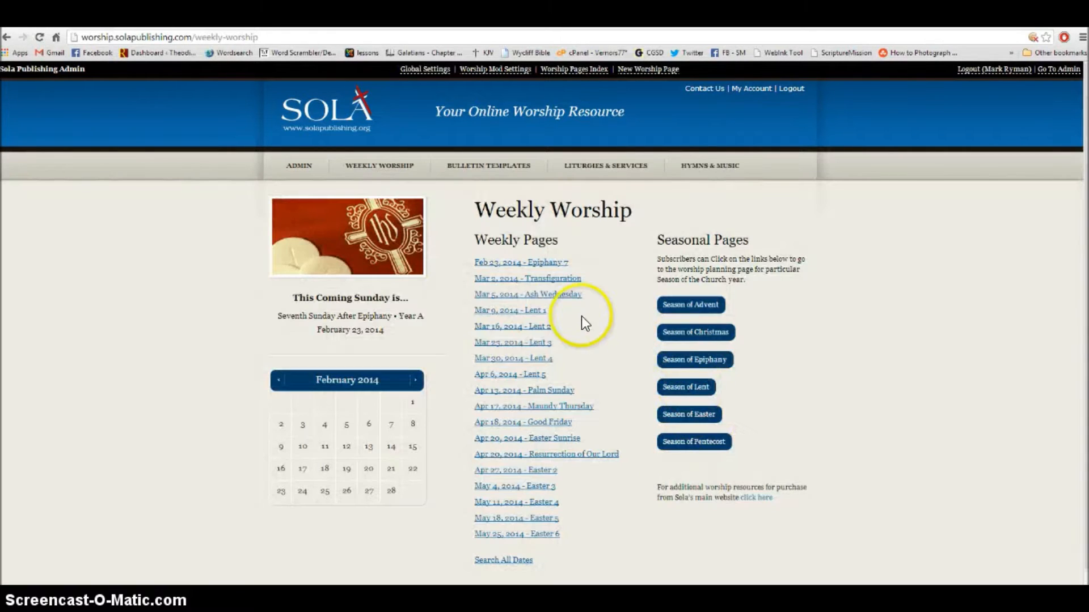
click(529, 263)
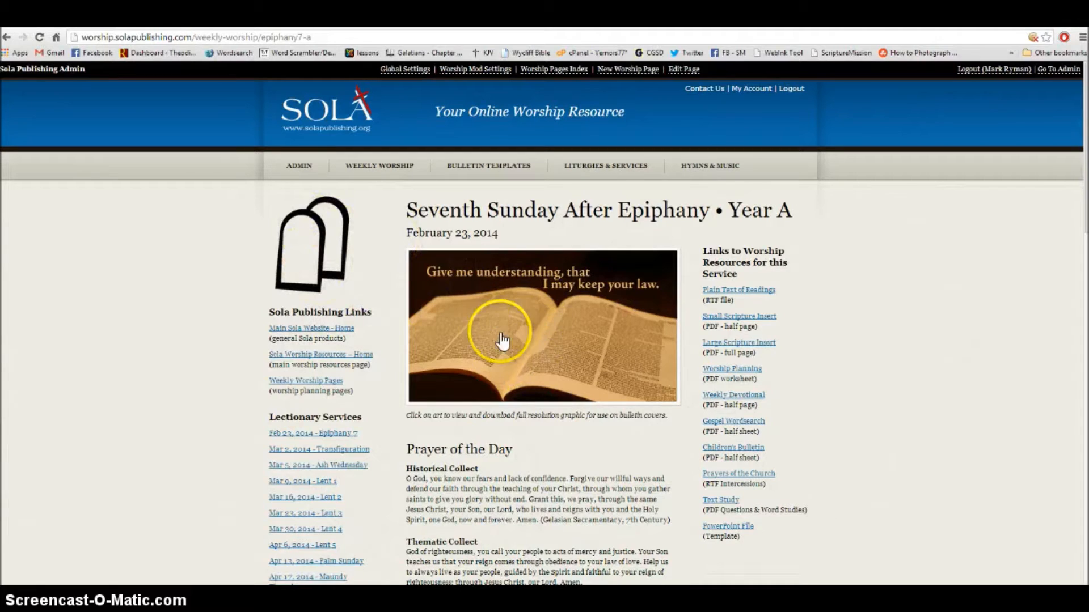
click(527, 335)
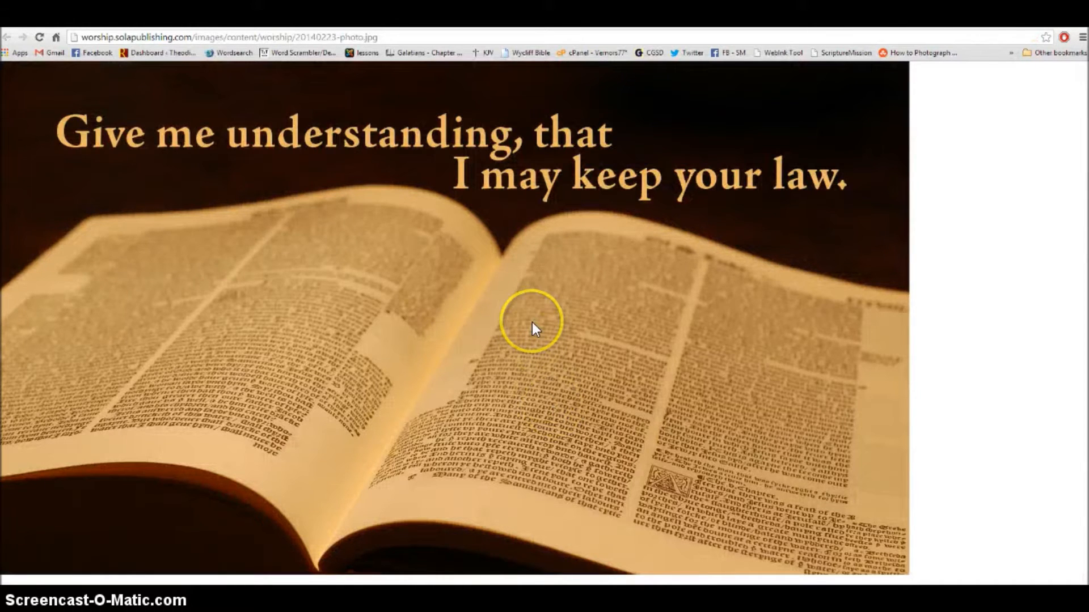
- Save the Bible cover image to the Desktop, go back, and show the desktop
right_click(531, 322)
click(557, 333)
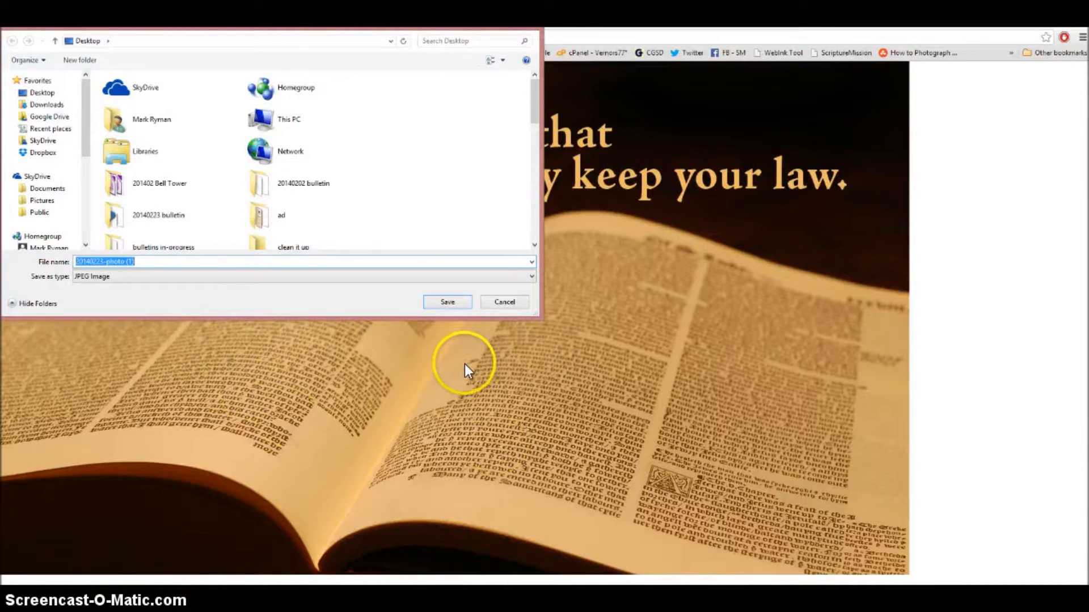
key(Return)
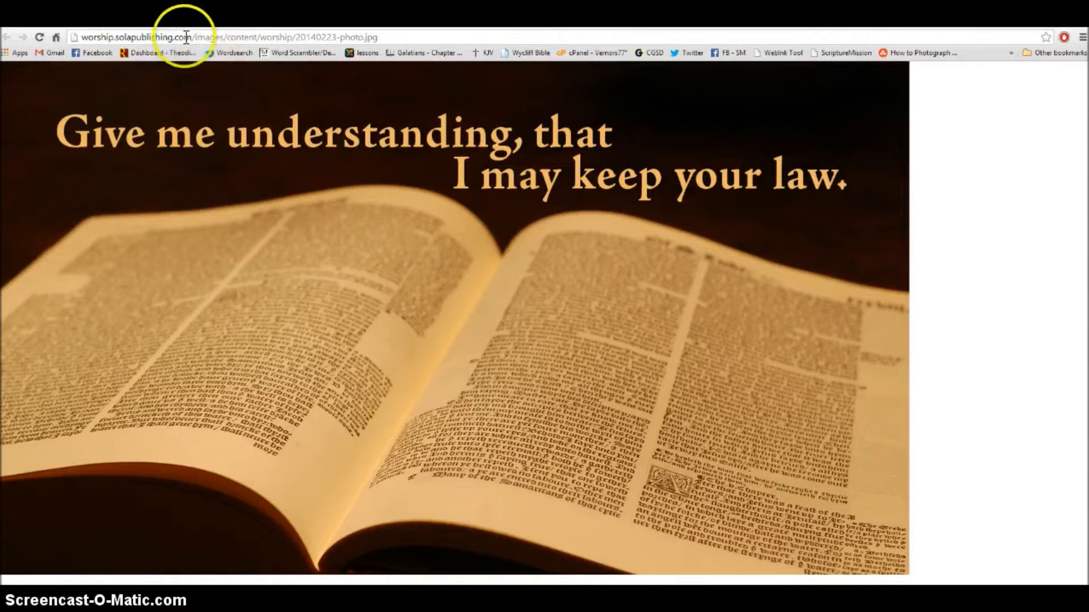
click(202, 22)
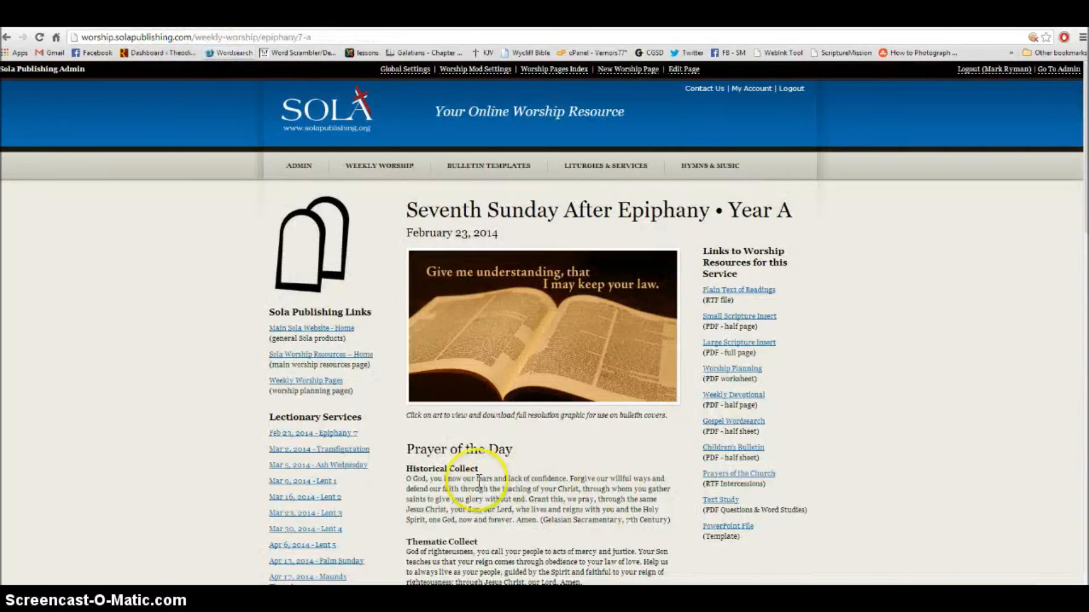
key(super+d)
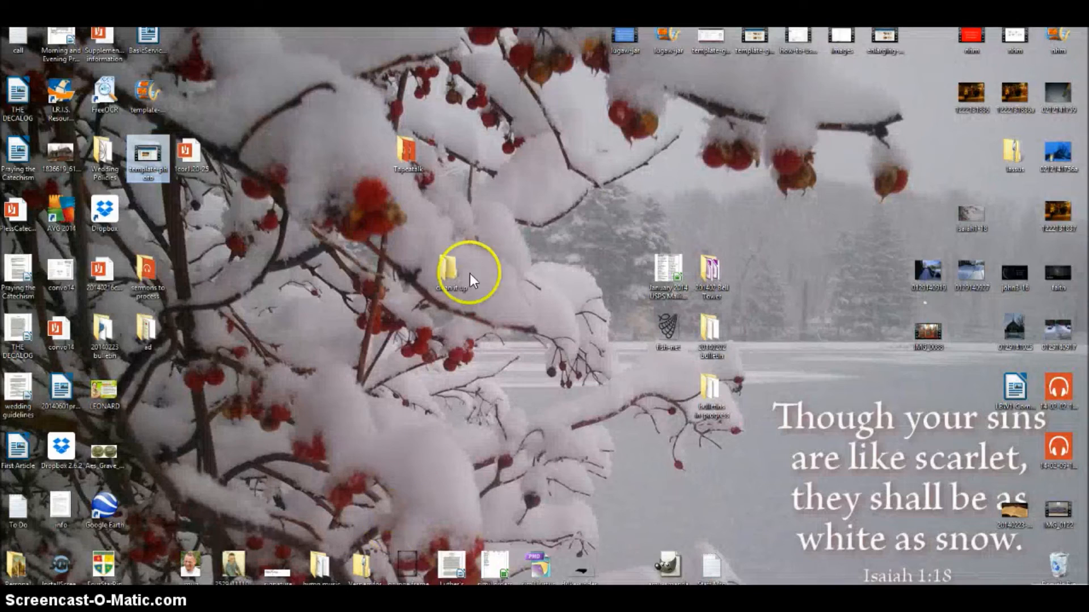
- Open BasicService-NonCommunion.docx from the desktop, accepting the security warning
click(141, 40)
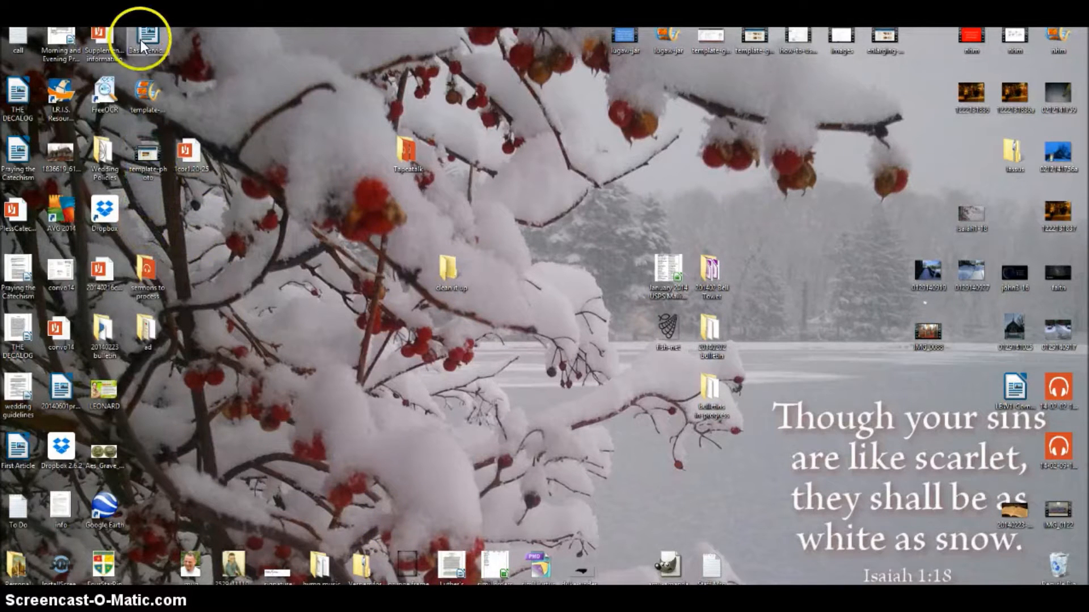
double_click(140, 40)
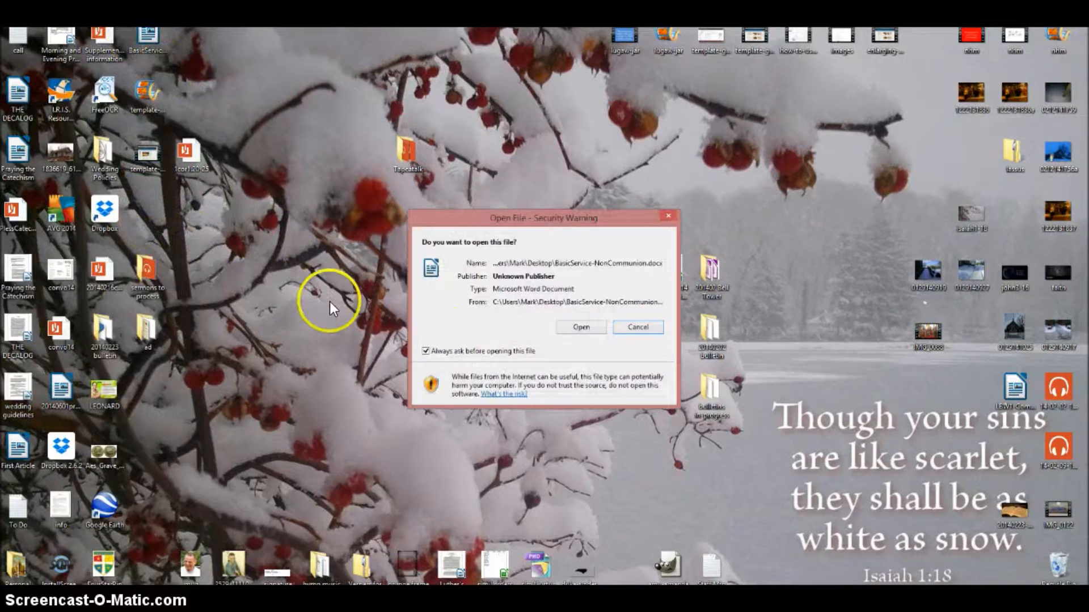
click(579, 327)
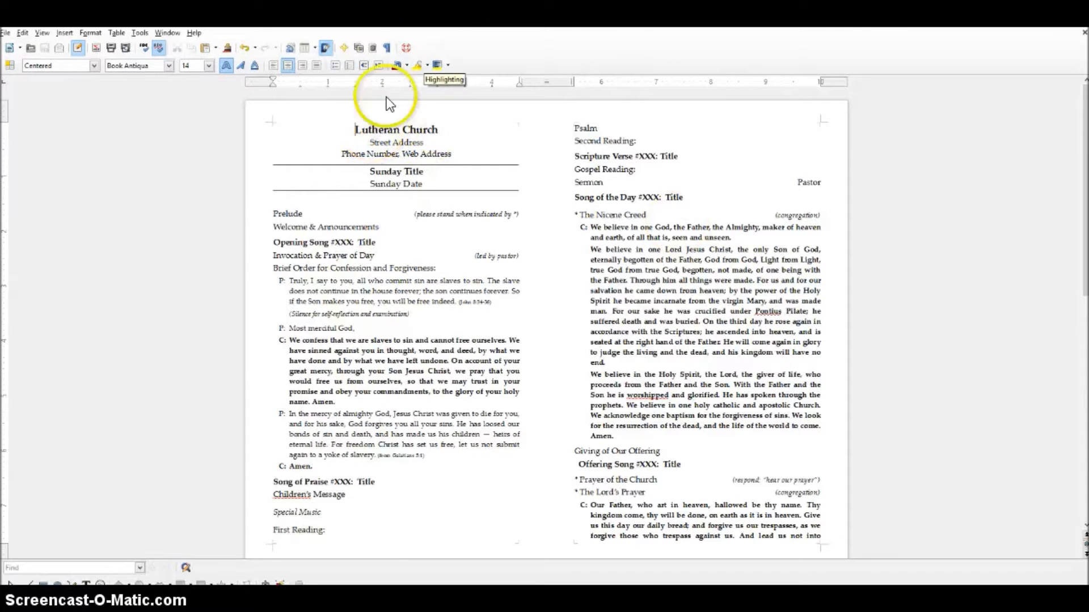
- Insert "Saint John's" before Lutheran Church and replace Street Address with the church's street address
click(354, 130)
text(Saint Jo)
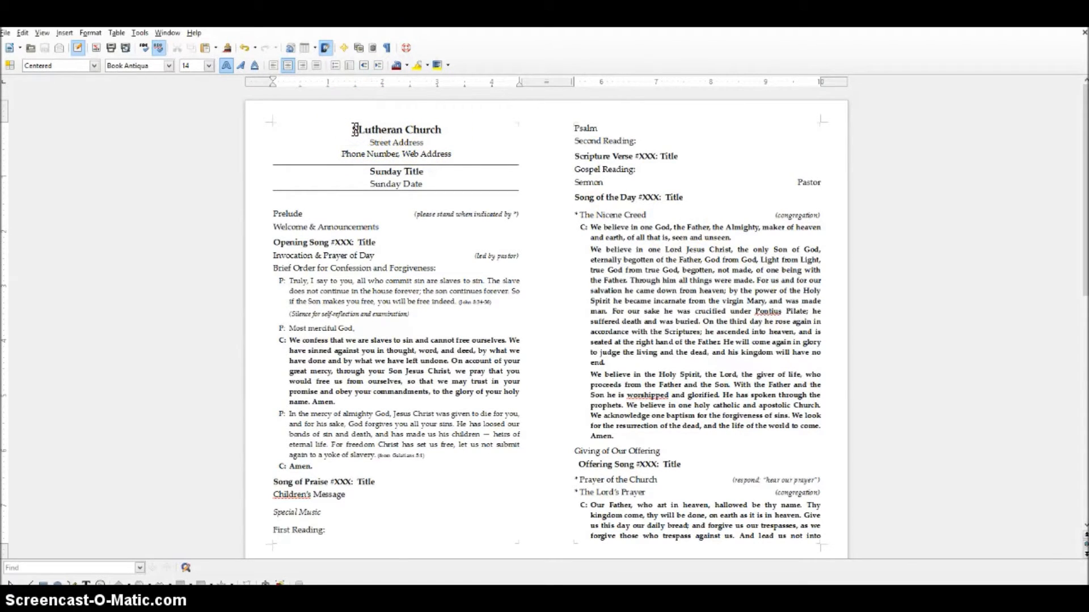
text(hn's)
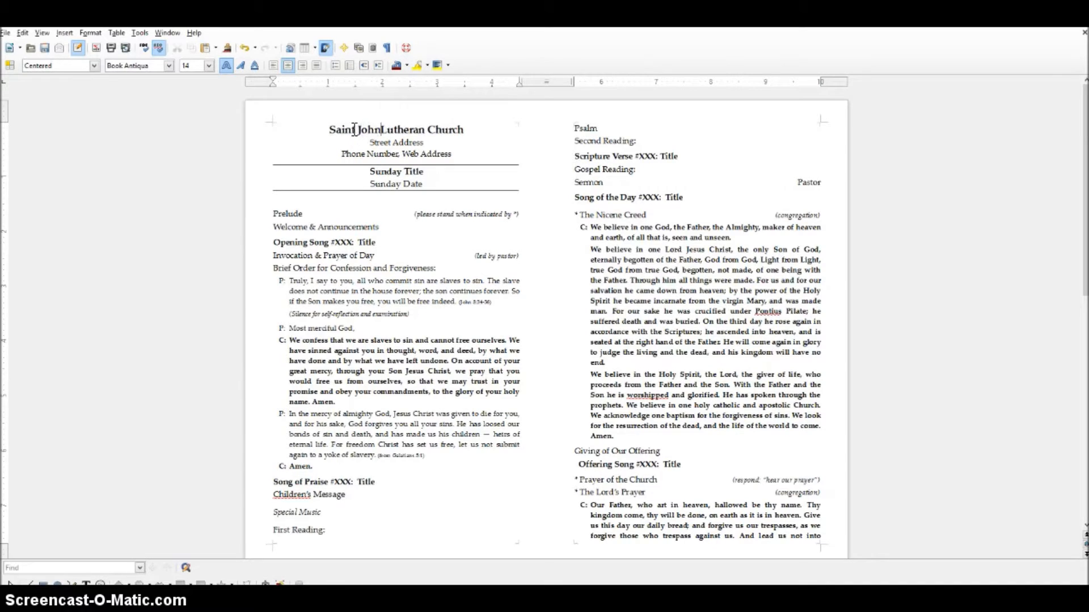
drag(368, 142, 428, 143)
text(505)
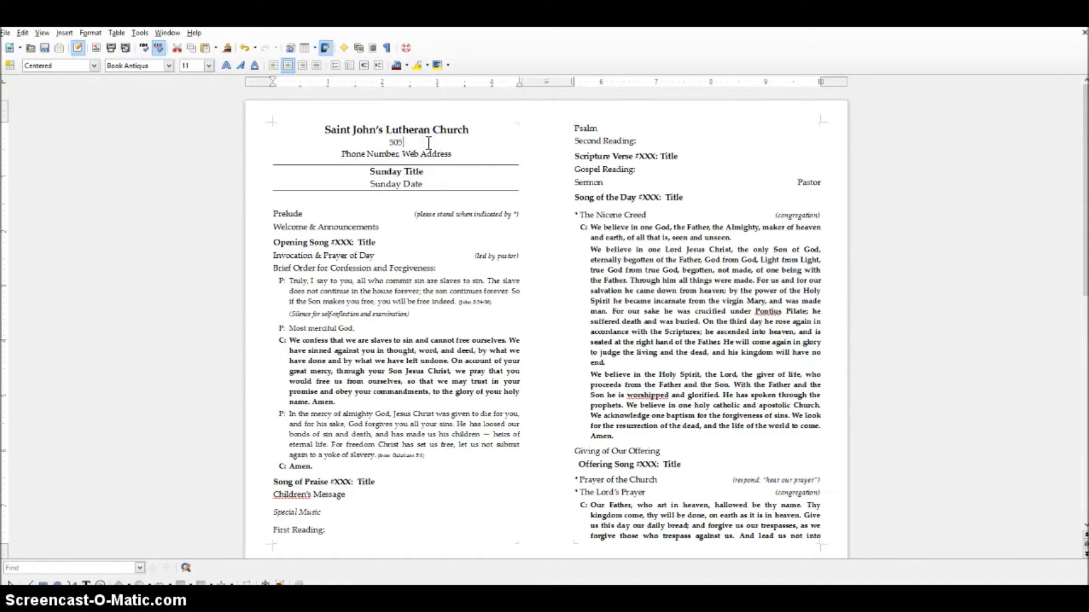
text( South park Street)
click(400, 142)
key(BackSpace)
text(P)
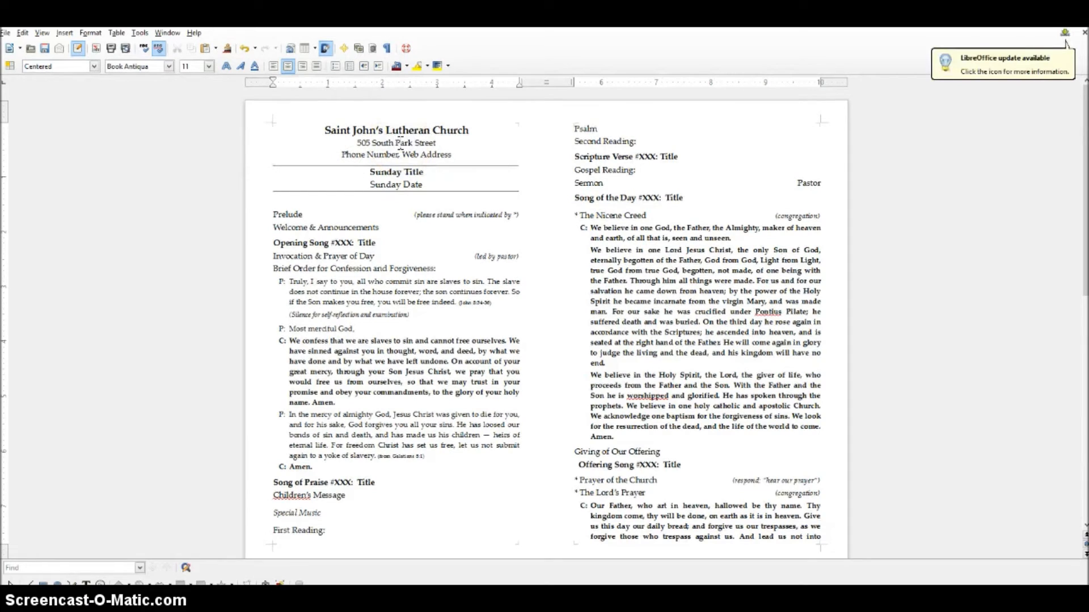
drag(340, 155, 452, 156)
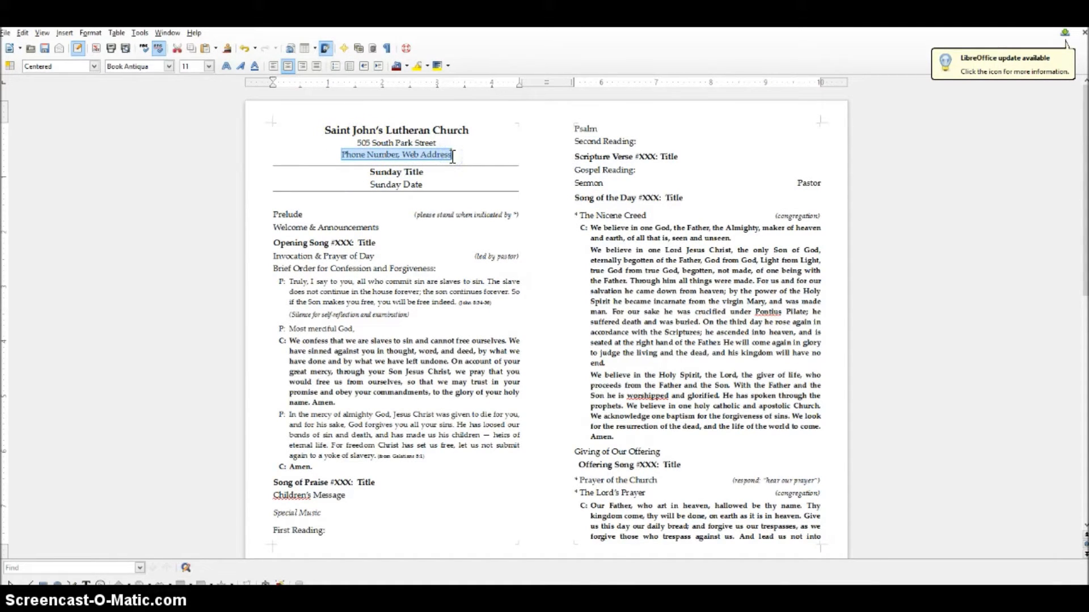
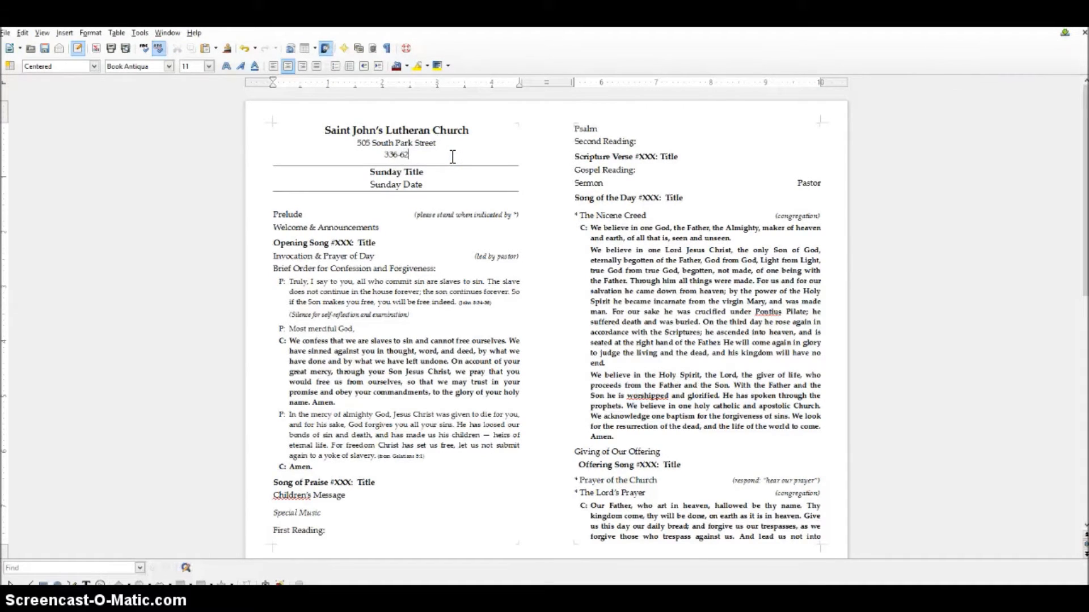
text(• www)
text(.stjohnsasheboro)
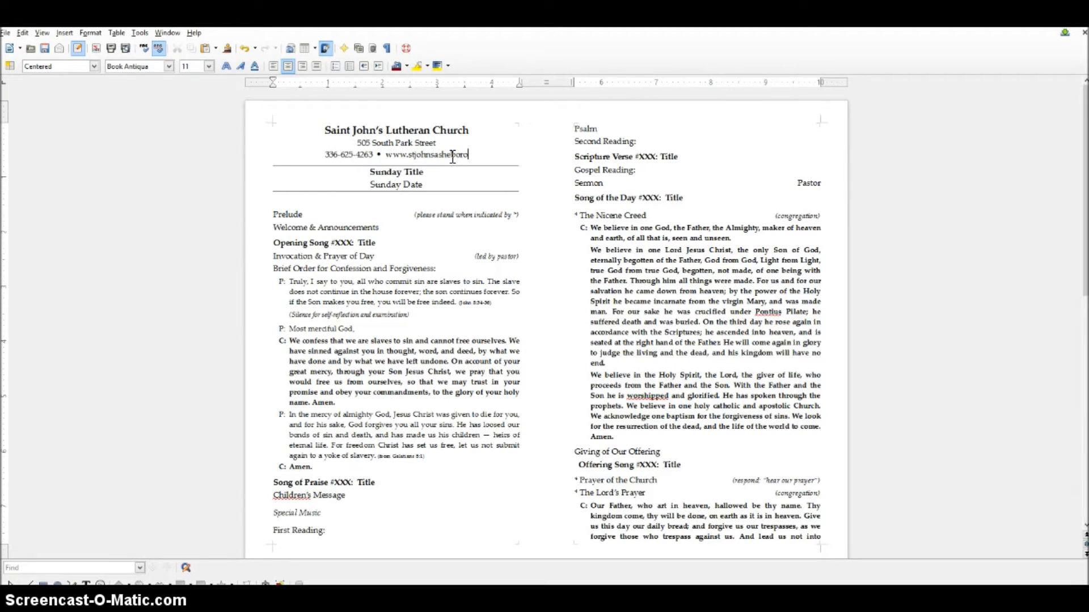
text(.org)
- Replace Sunday Title with bold "Seventh Sunday after Epiphany, Year A"
key(Down)
key(Home)
key(ctrl+shift+Right)
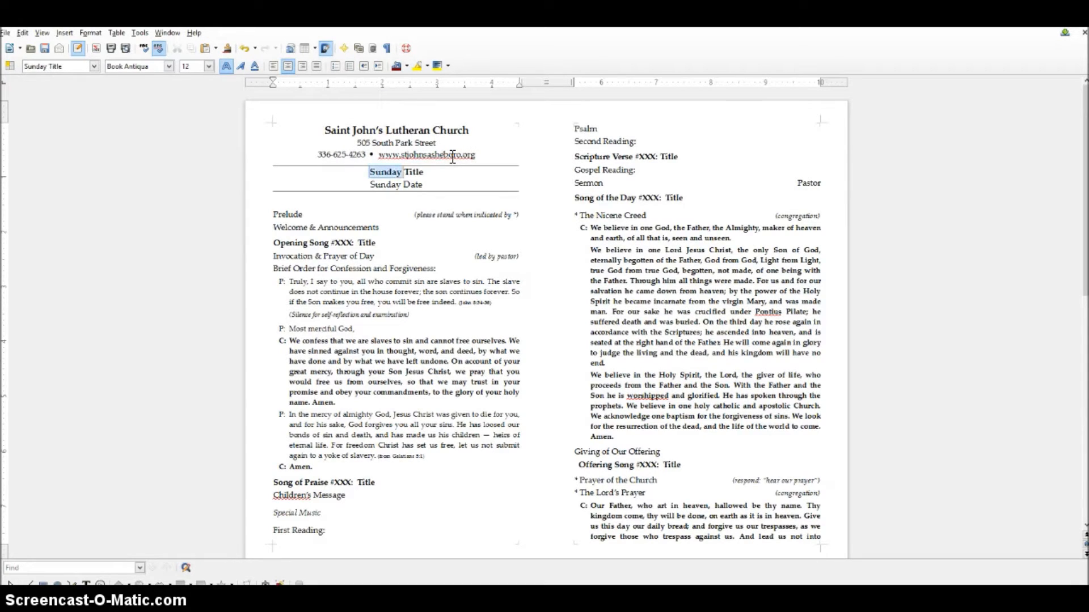
key(ctrl+shift+Right)
key(ctrl+b)
text(Seventh Sunday)
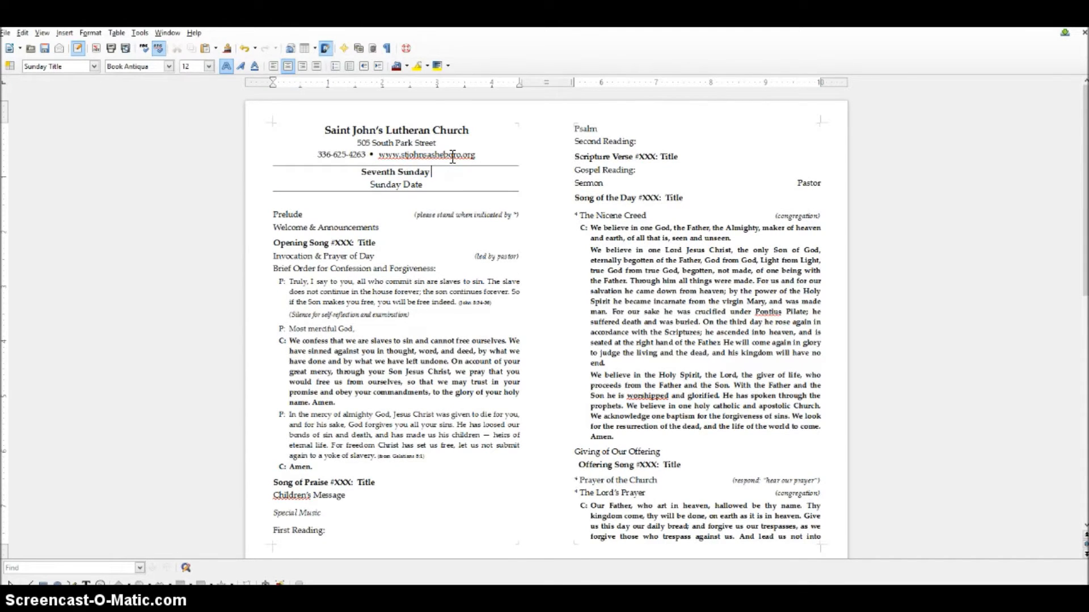
key(alt+Tab)
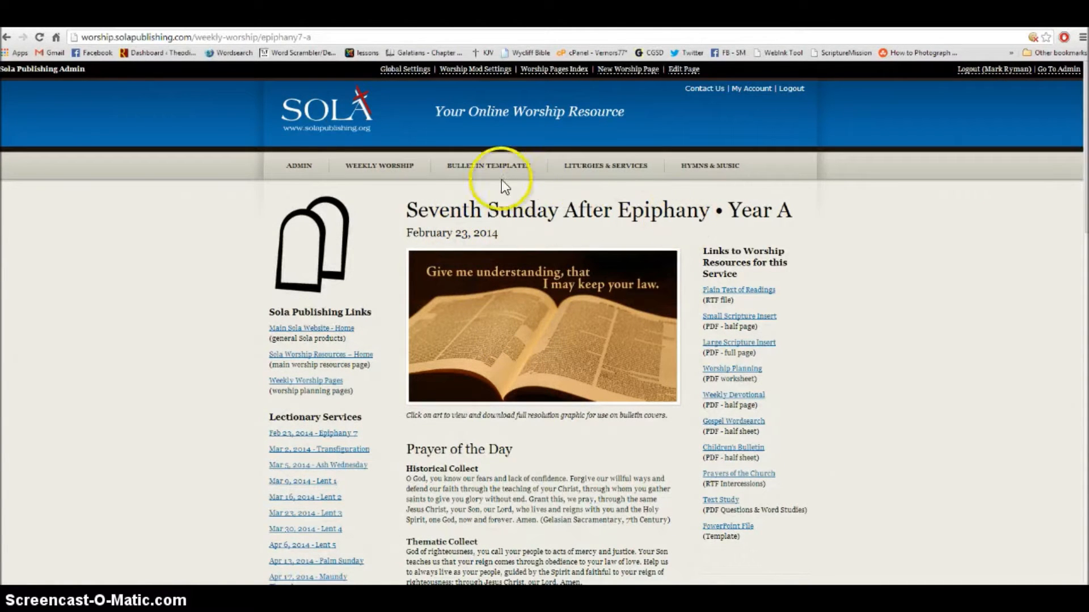
key(alt+Tab)
text(after Epiphany)
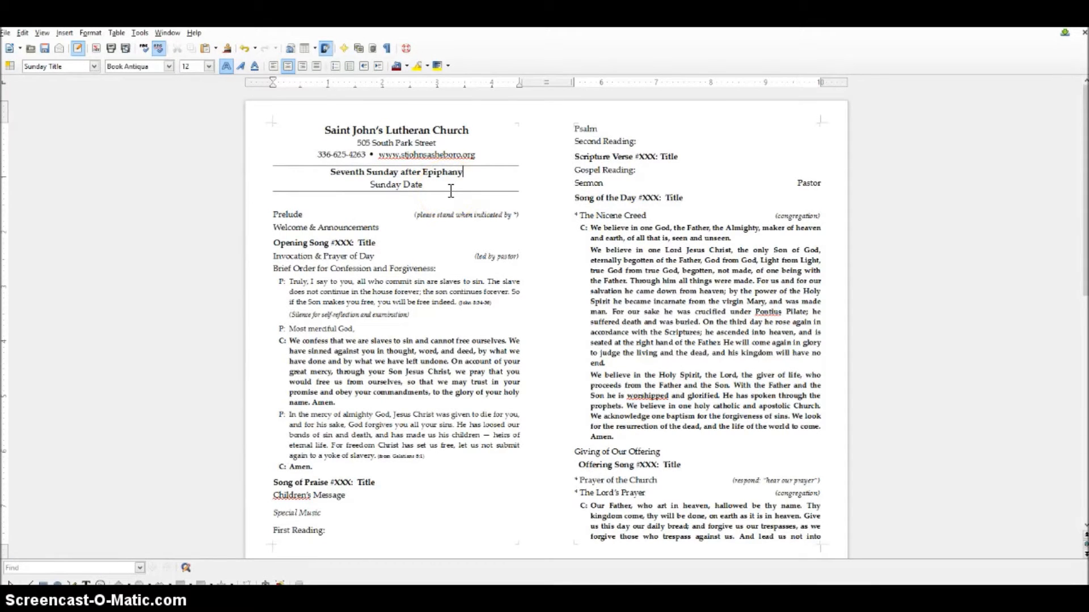
text(, Year A)
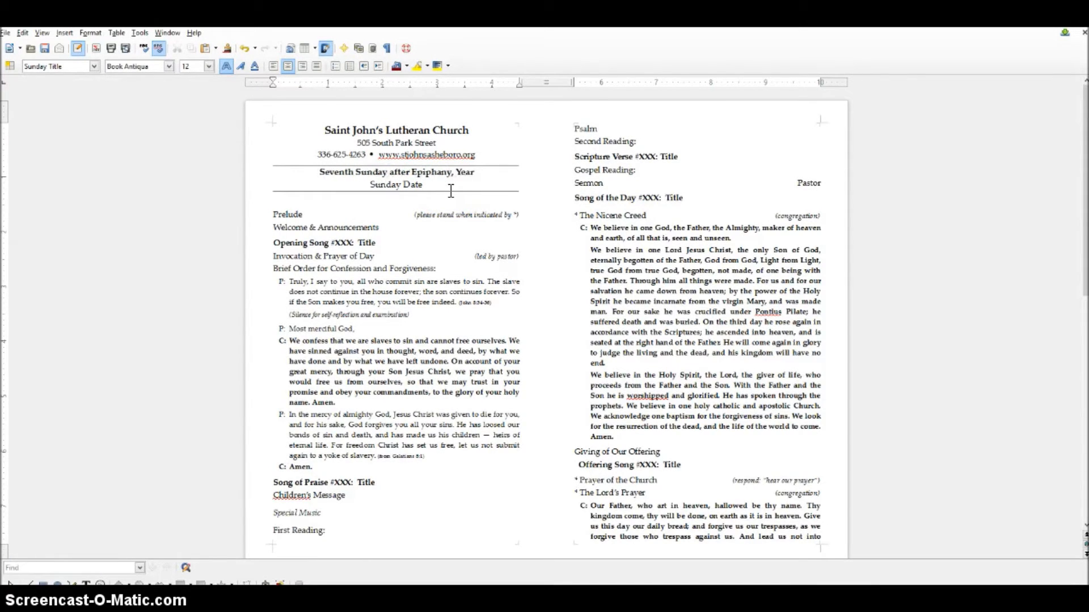
- Replace the Sunday Date placeholder with February 23, 2014
key(Down)
key(ctrl+shift+Left)
key(ctrl+shift+Left)
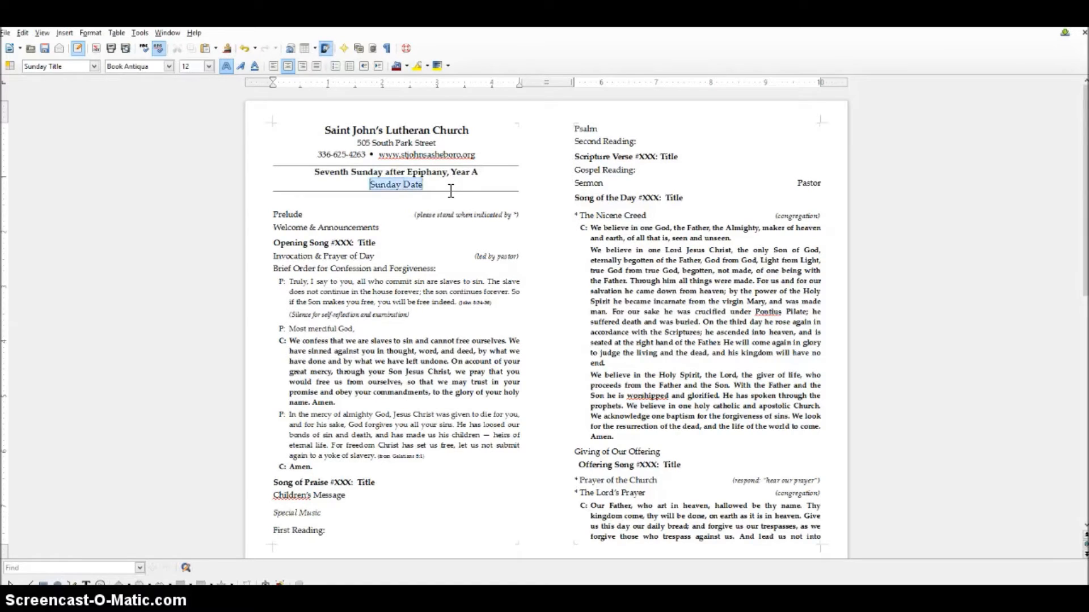
text(Fe)
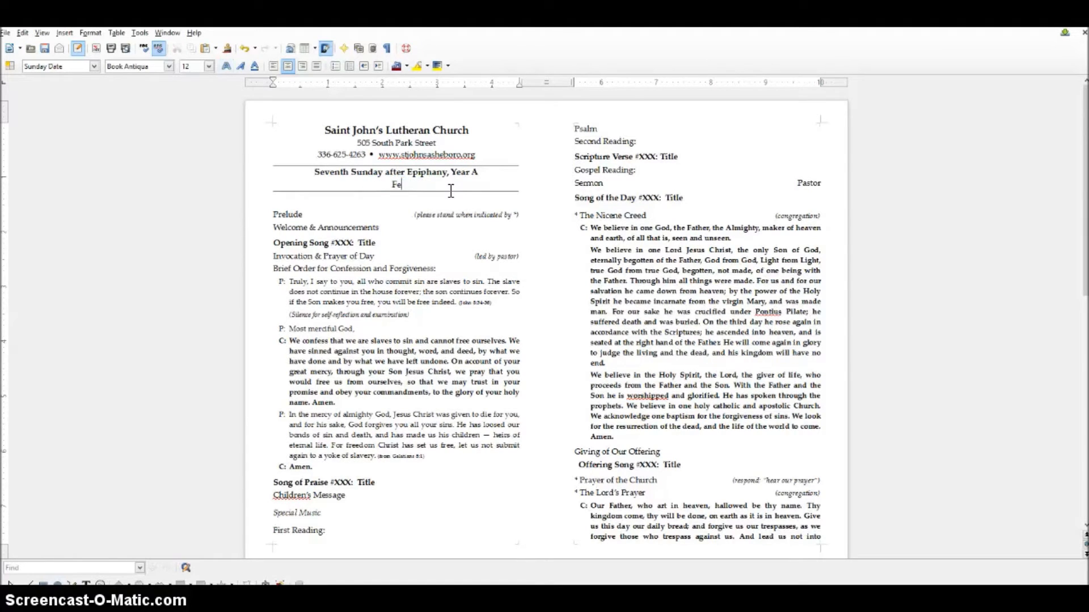
text(bruary 23, 2014)
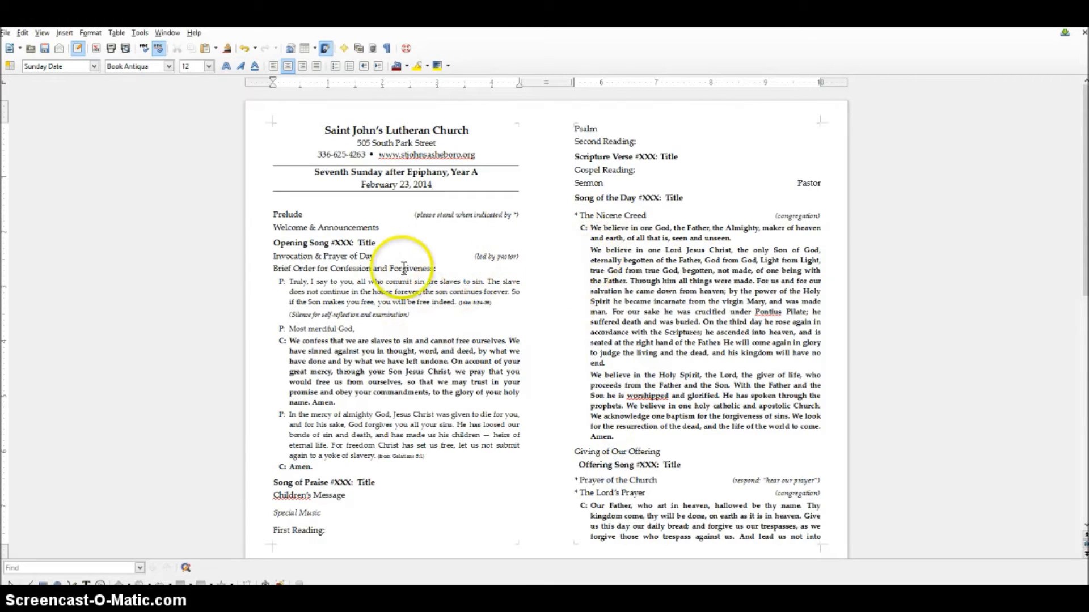
- Set the Opening Song number to 654, removing the # sign and colon
double_click(344, 244)
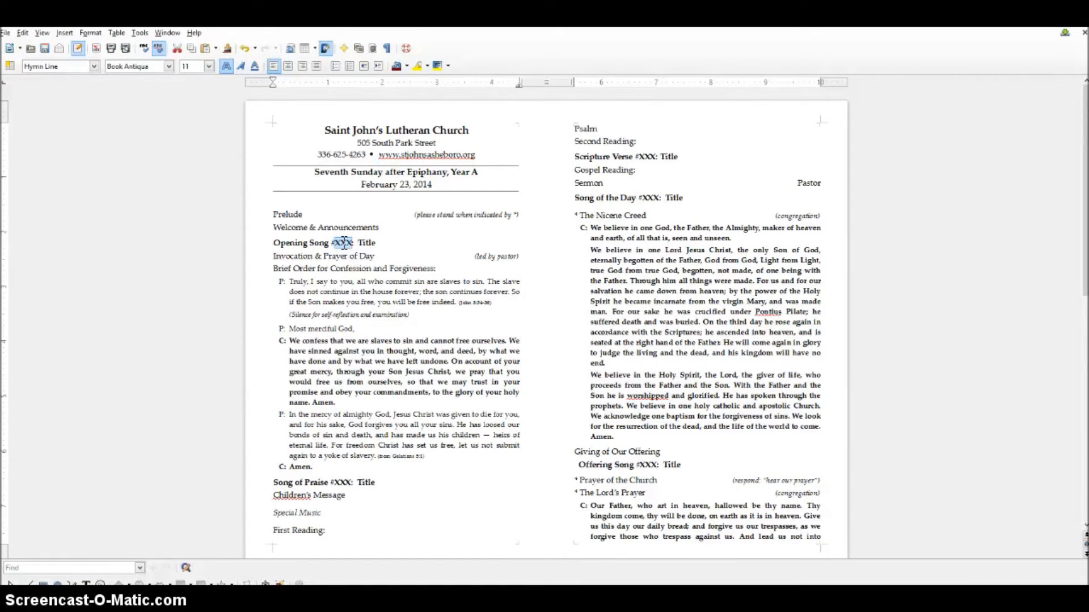
text(656)
key(Delete)
key(Left)
key(Left)
key(BackSpace)
- Enter unbolded "The Church's One Foundation" as the Opening Song title at the right tab stop
click(344, 244)
key(shift+Down)
key(shift+Up)
key(shift+End)
key(ctrl+b)
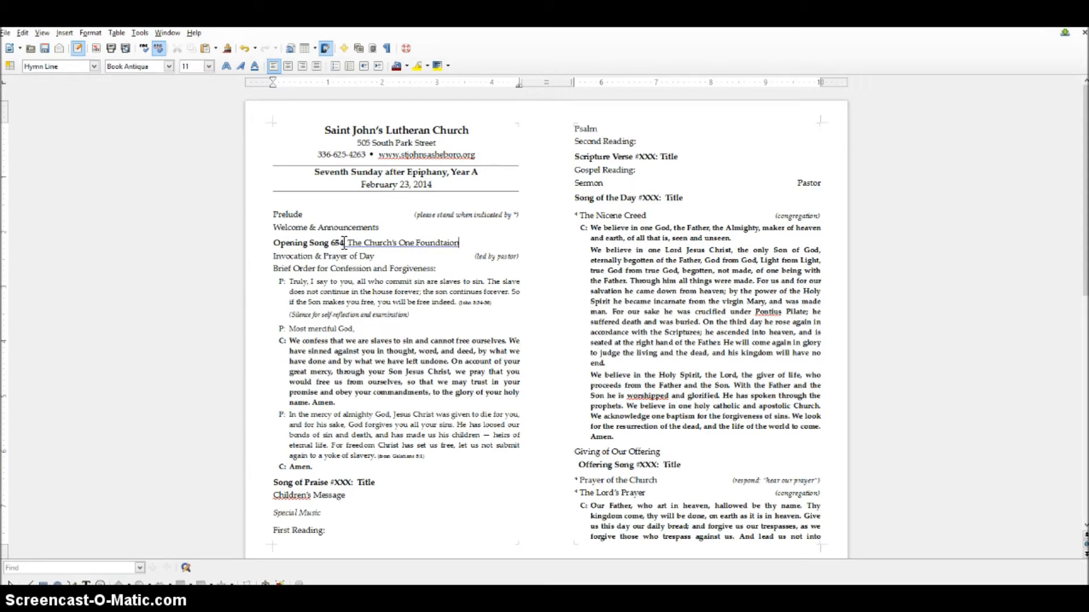
key(BackSpace)
key(Tab)
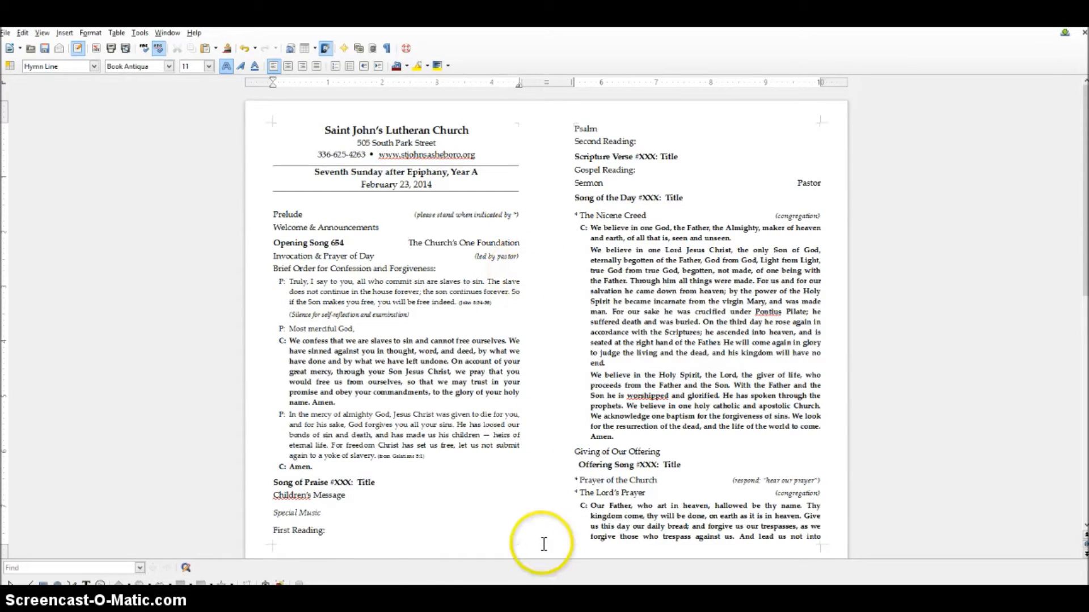
- Select the Song of Praise number placeholder, then switch to the Sola worship page in Chrome
double_click(345, 485)
click(690, 544)
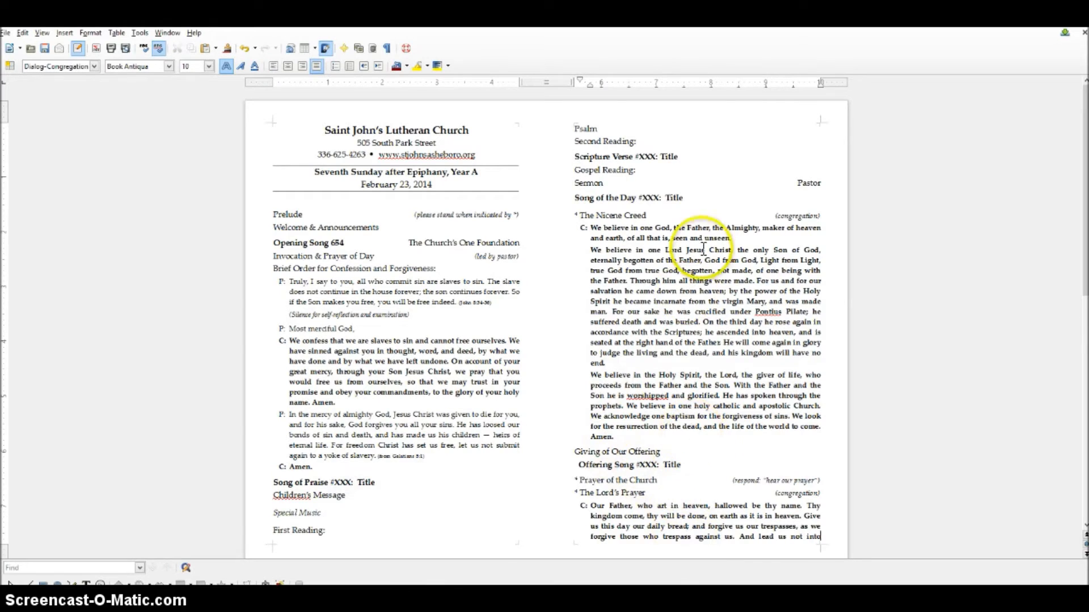
key(alt+Tab)
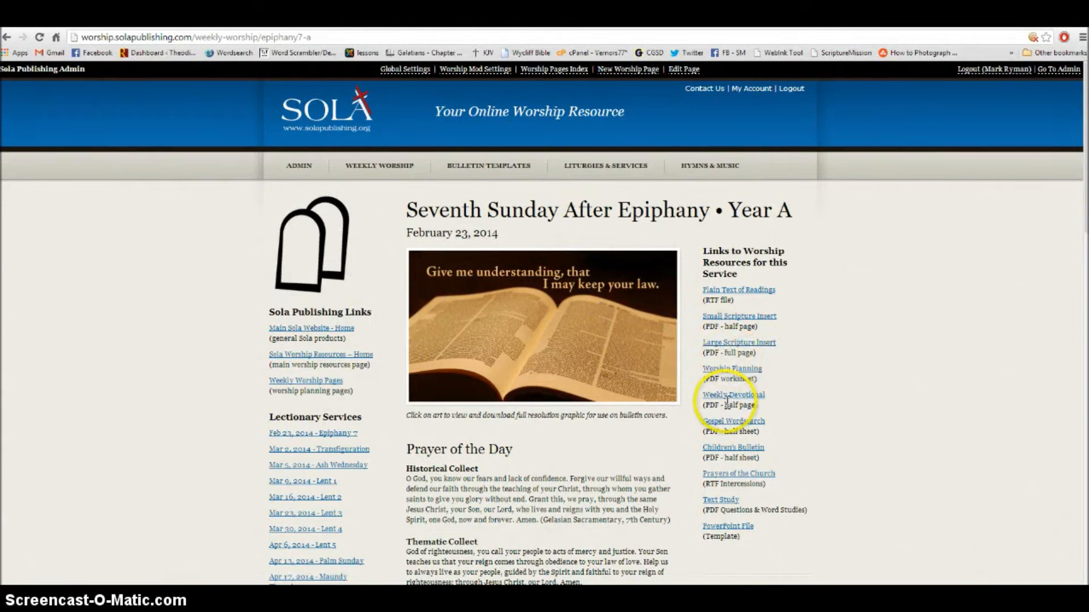
- Open the Epiphany 7 Worship Planning PDF, review its suggested hymns, then return to Writer
click(735, 368)
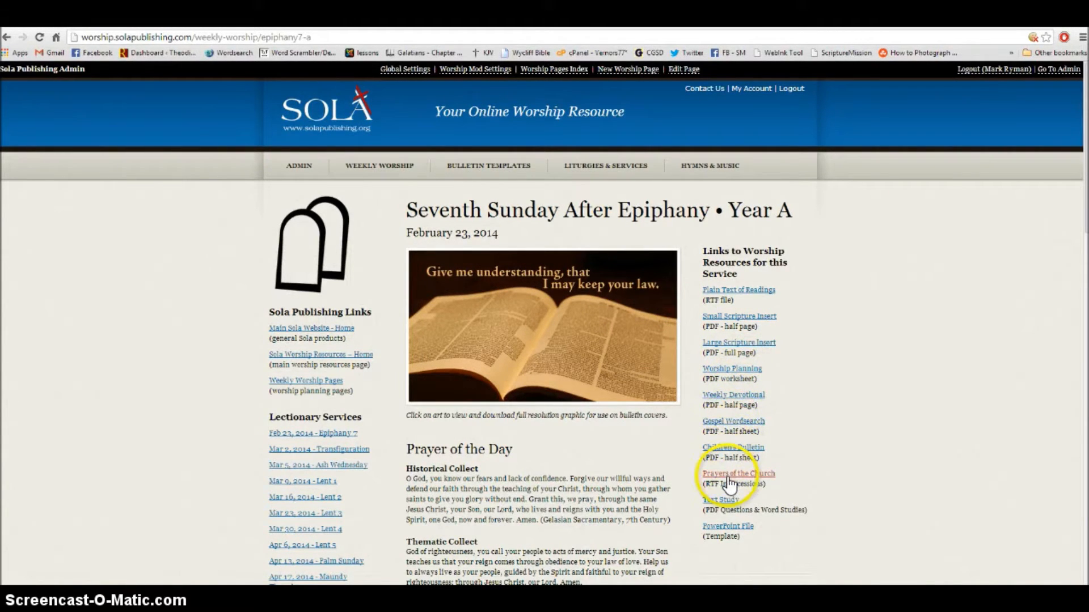
click(729, 370)
scroll(726, 369, down, 3)
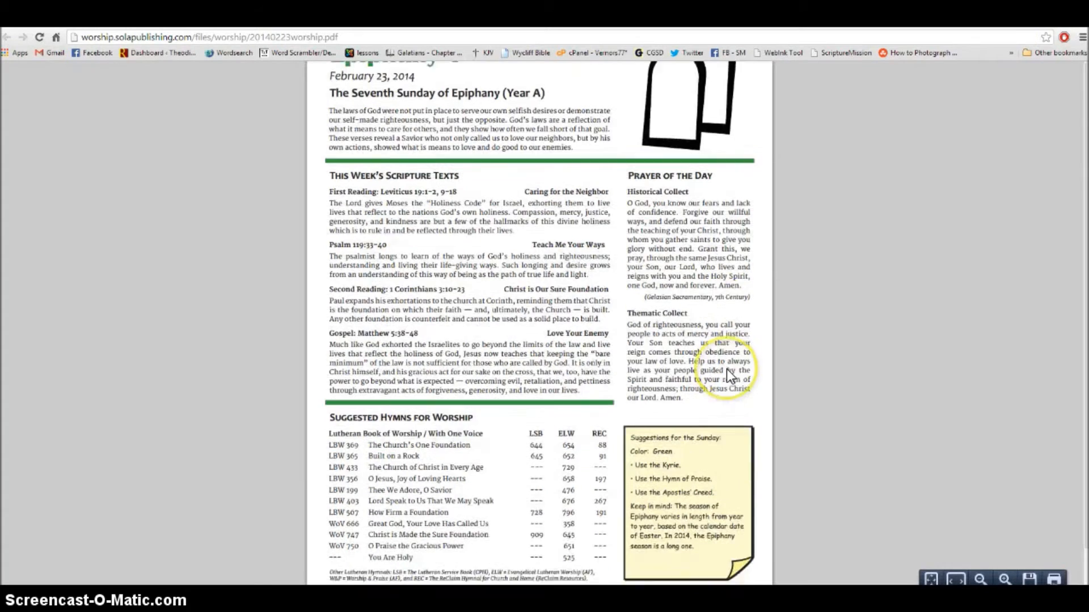
double_click(674, 487)
click(702, 487)
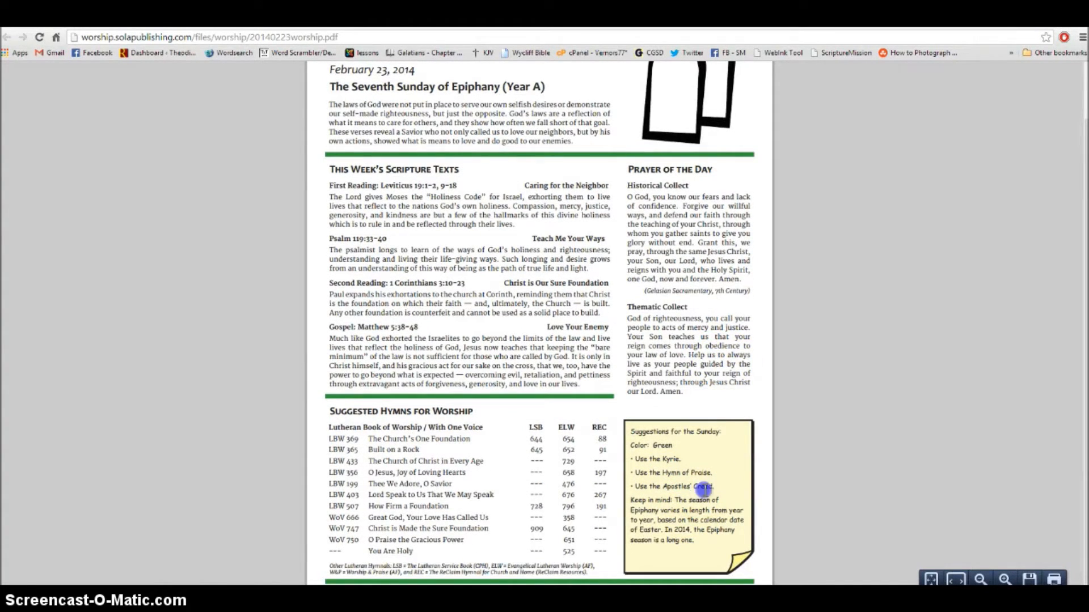
key(alt+Tab)
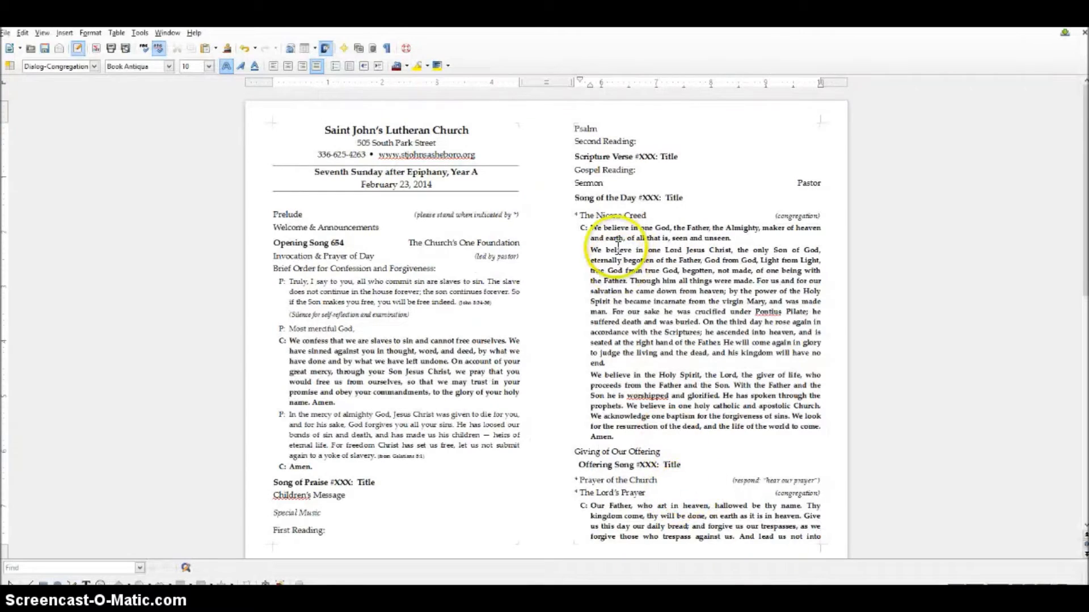
- Select the Nicene Creed from "We believe" to "Amen." and scroll down to page 2
drag(590, 228, 667, 440)
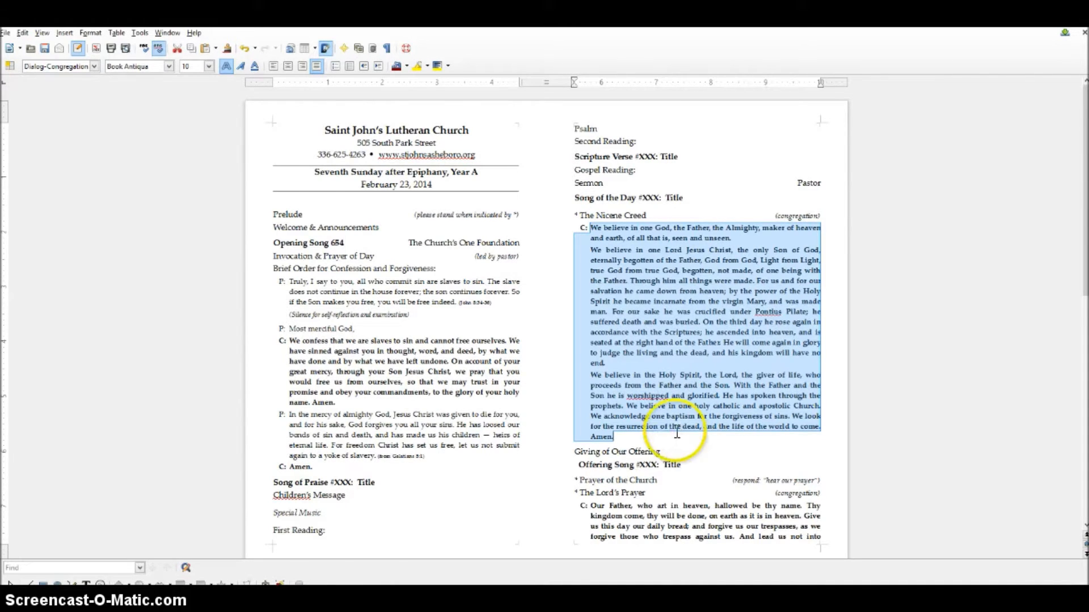
scroll(681, 434, down, 10)
scroll(676, 431, down, 2)
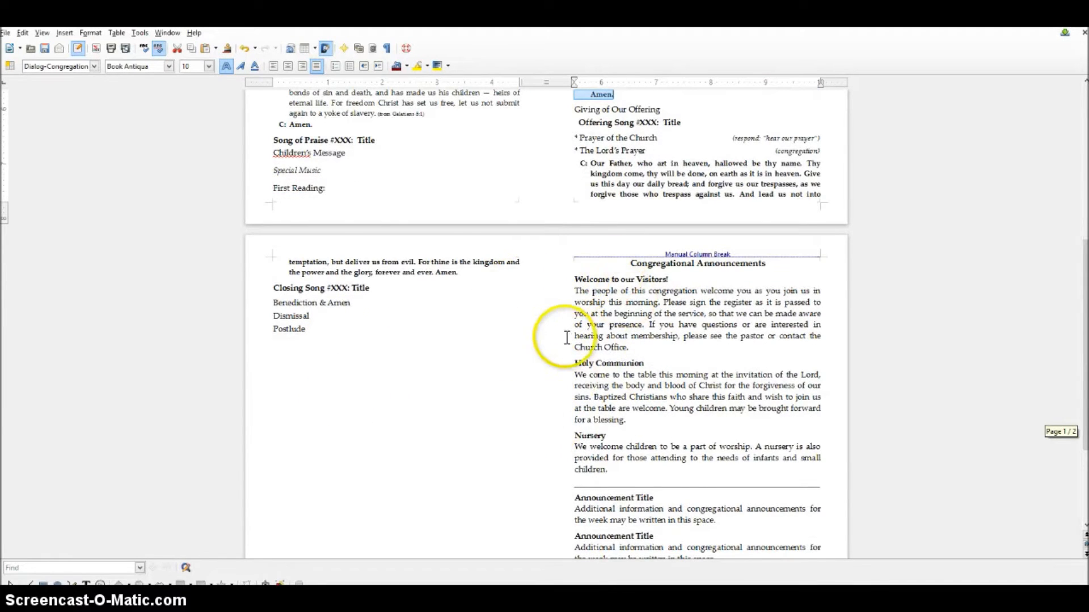
scroll(555, 337, down, 1)
- Place Congregational Announcements on its own line under Postlude, bold and centred
click(319, 304)
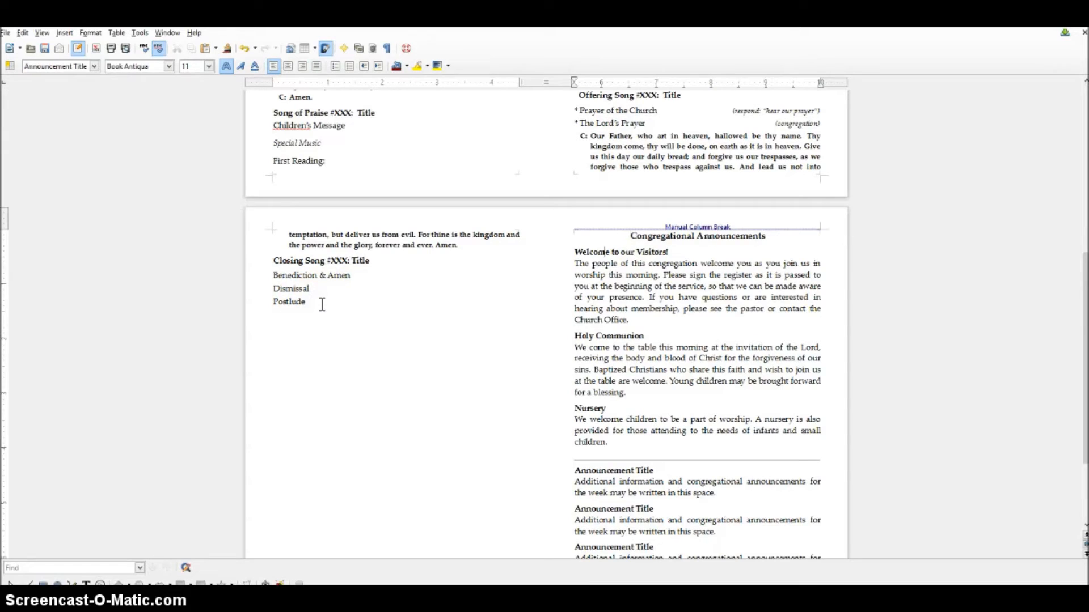
key(Delete)
click(632, 232)
key(BackSpace)
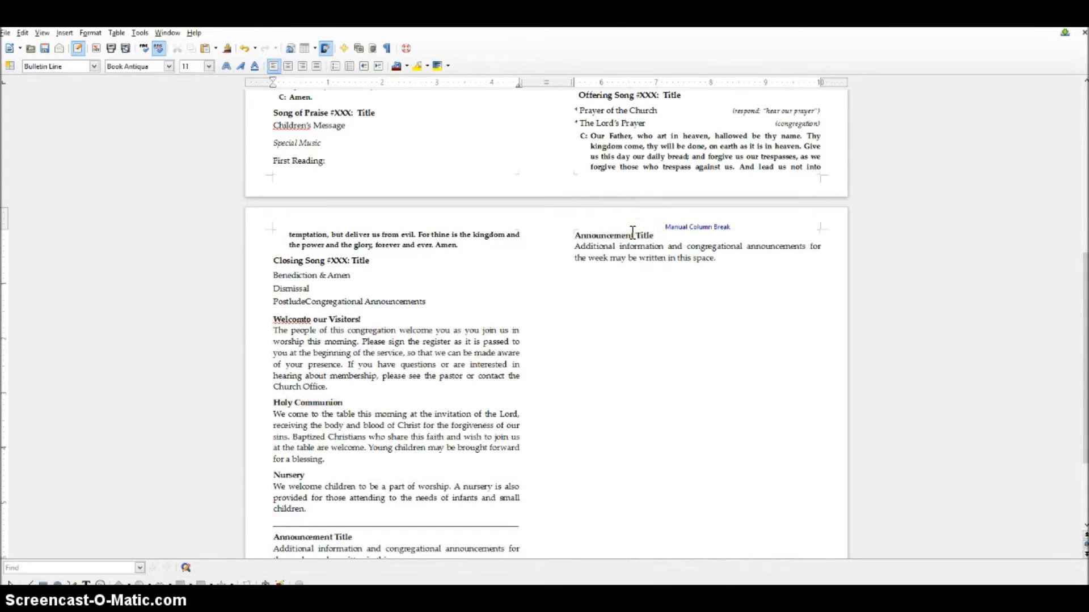
key(Return)
key(Return)
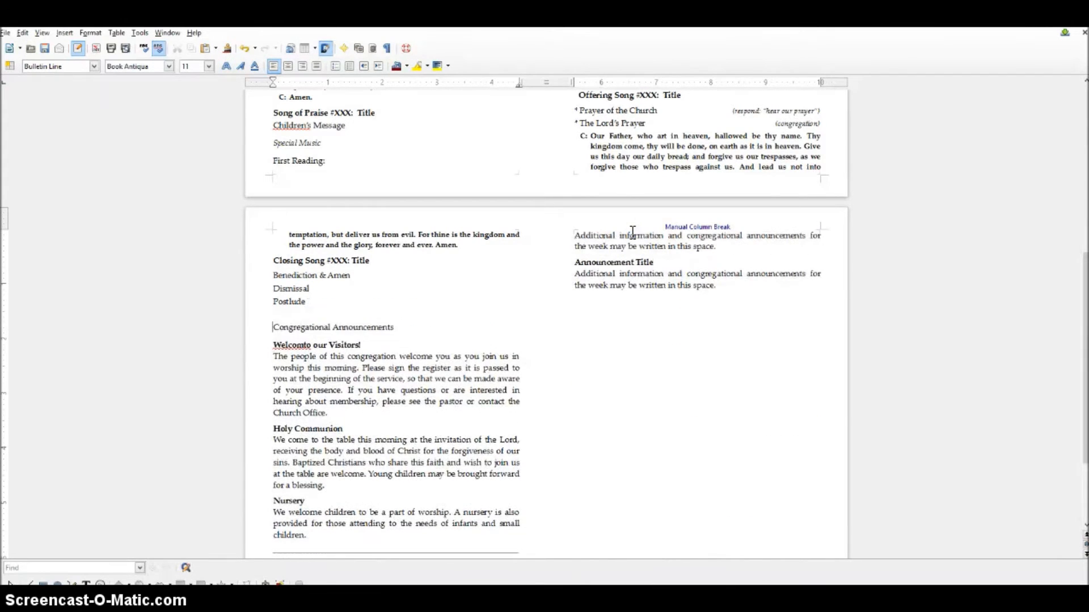
key(shift+End)
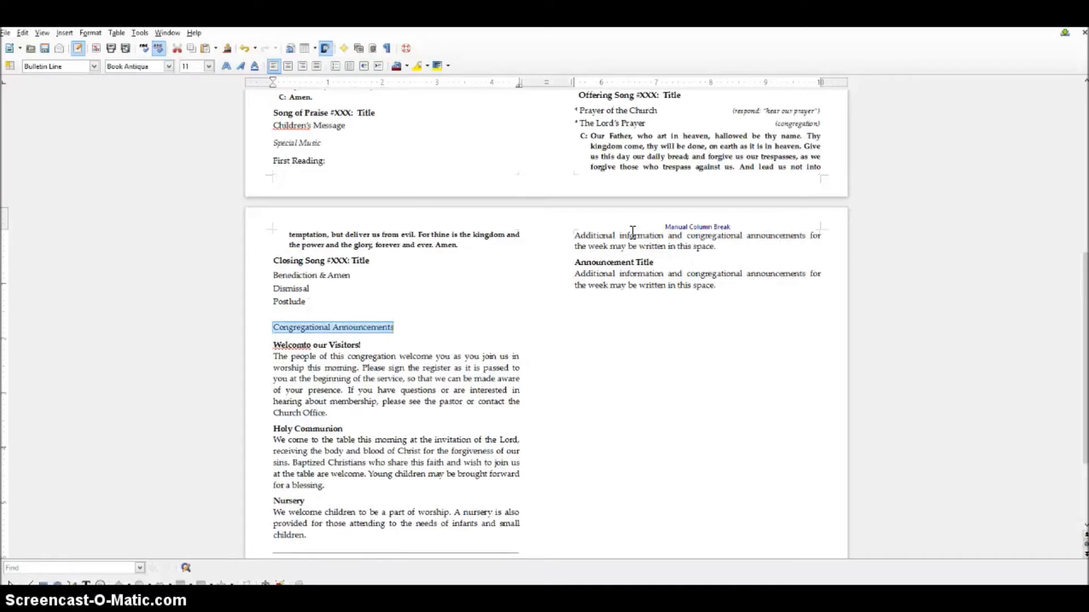
key(ctrl+b)
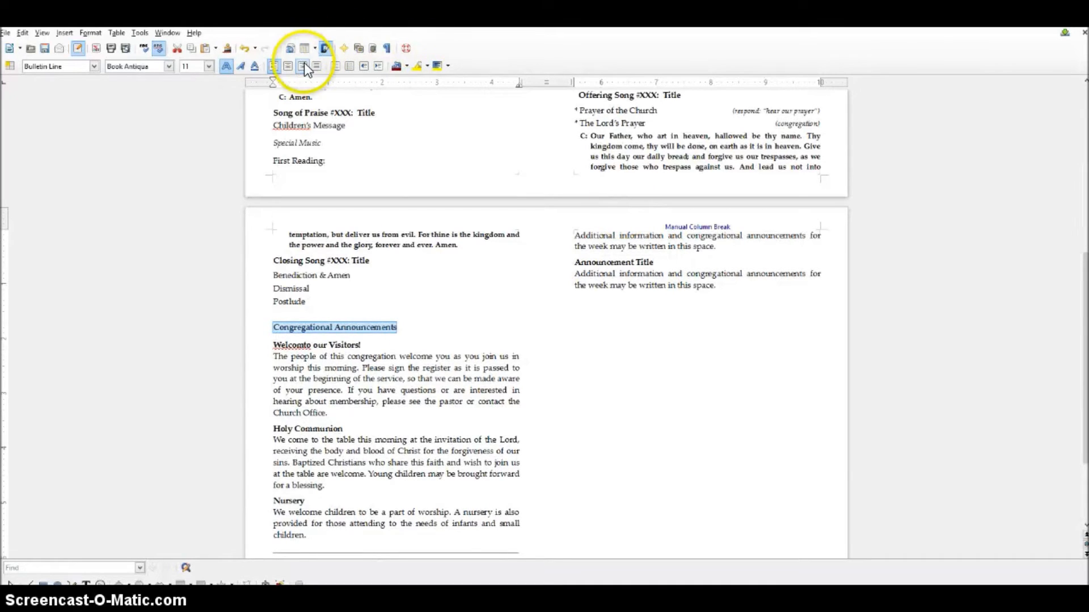
click(289, 67)
- Insert the missing word "to" into the Welcome to our Visitors! heading
click(436, 345)
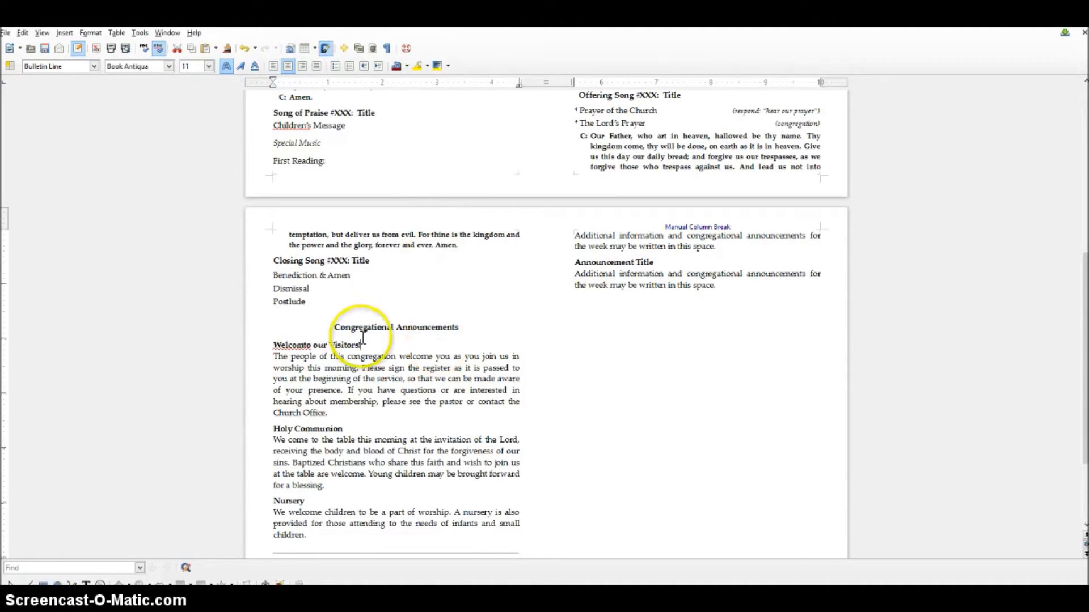
click(306, 344)
text(to)
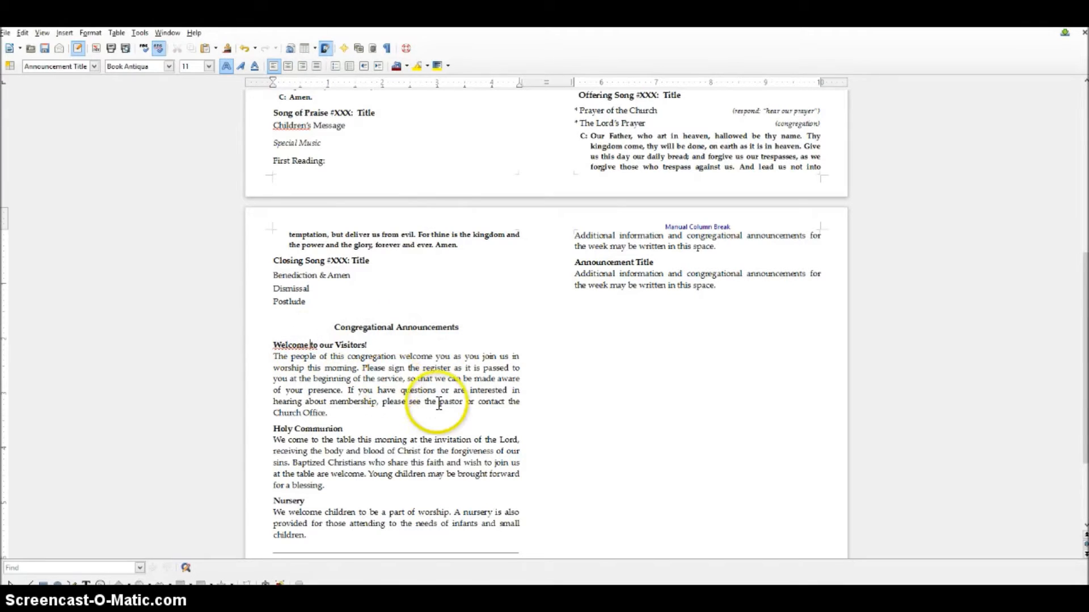
- Delete the Holy Communion announcement
scroll(394, 446, down, 3)
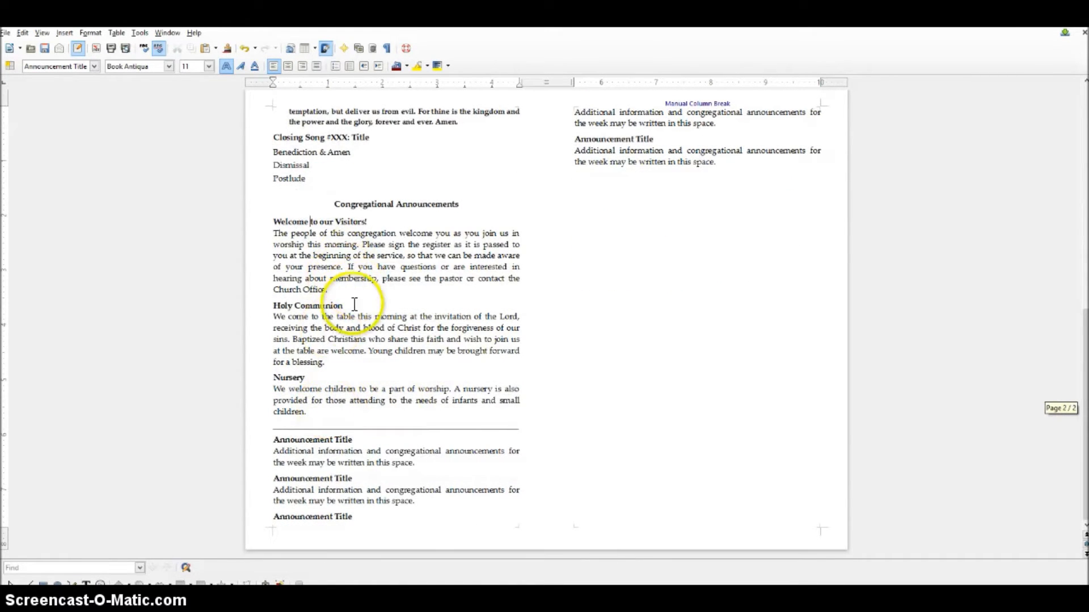
drag(345, 365, 270, 308)
key(Delete)
key(Delete)
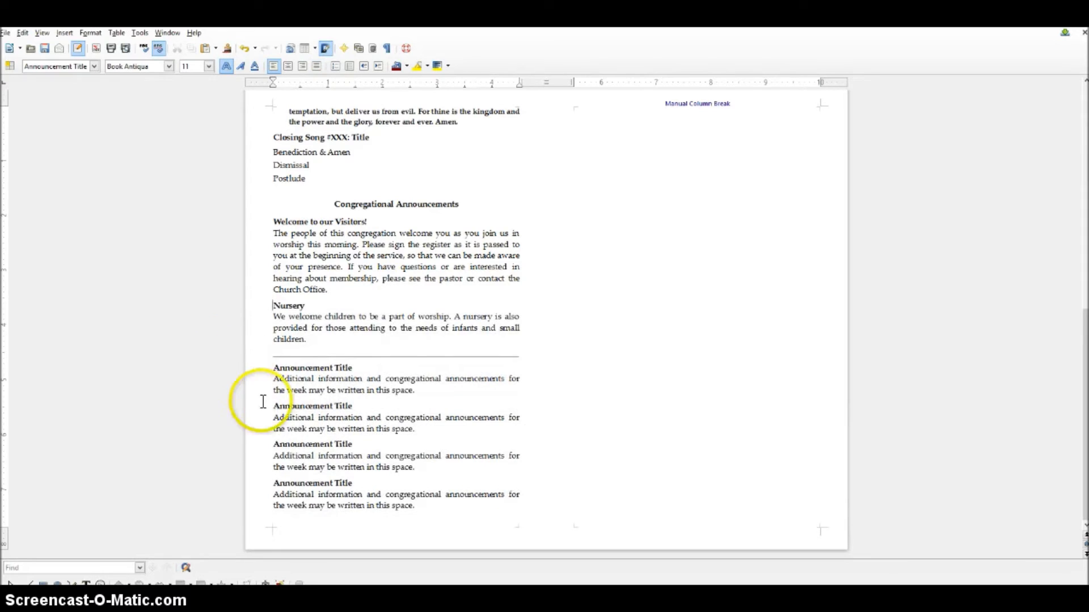
- Look over the announcements page and place the cursor after the last announcement
triple_click(369, 491)
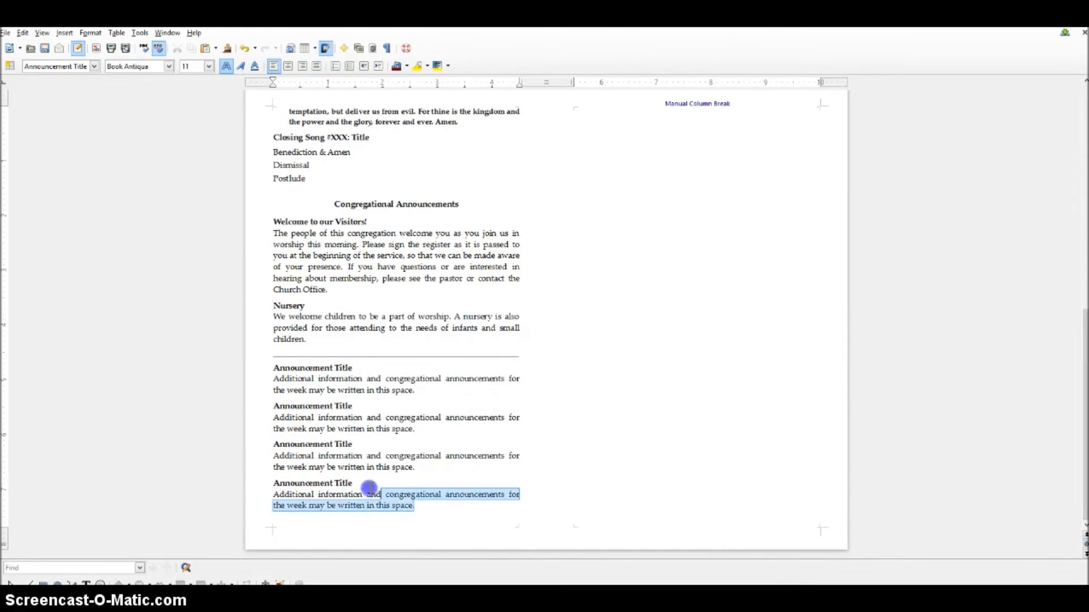
double_click(306, 378)
click(351, 444)
scroll(644, 283, up, 2)
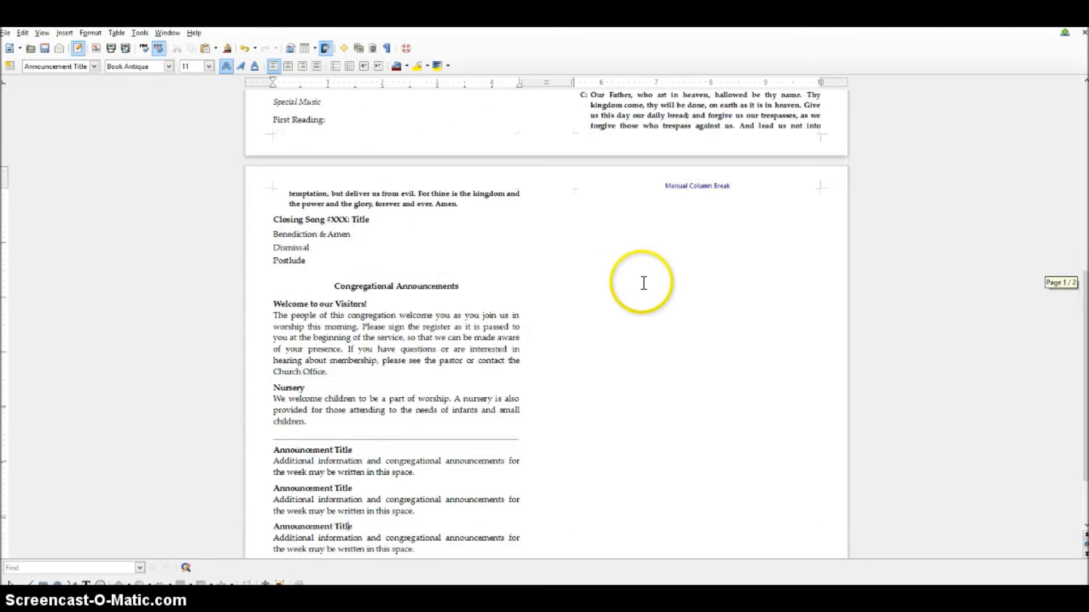
click(692, 186)
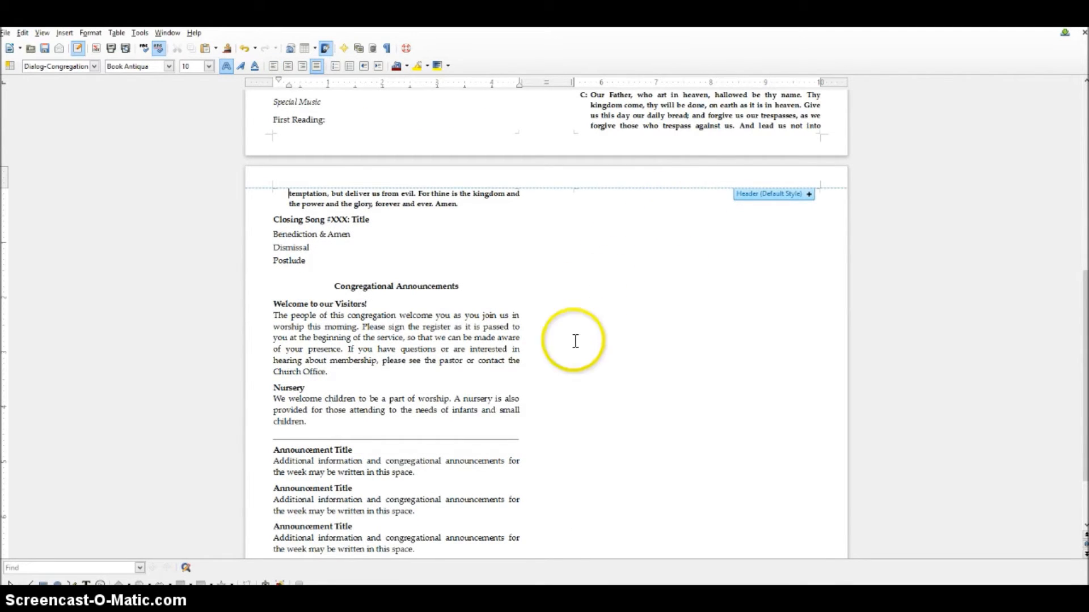
scroll(573, 340, down, 2)
click(445, 505)
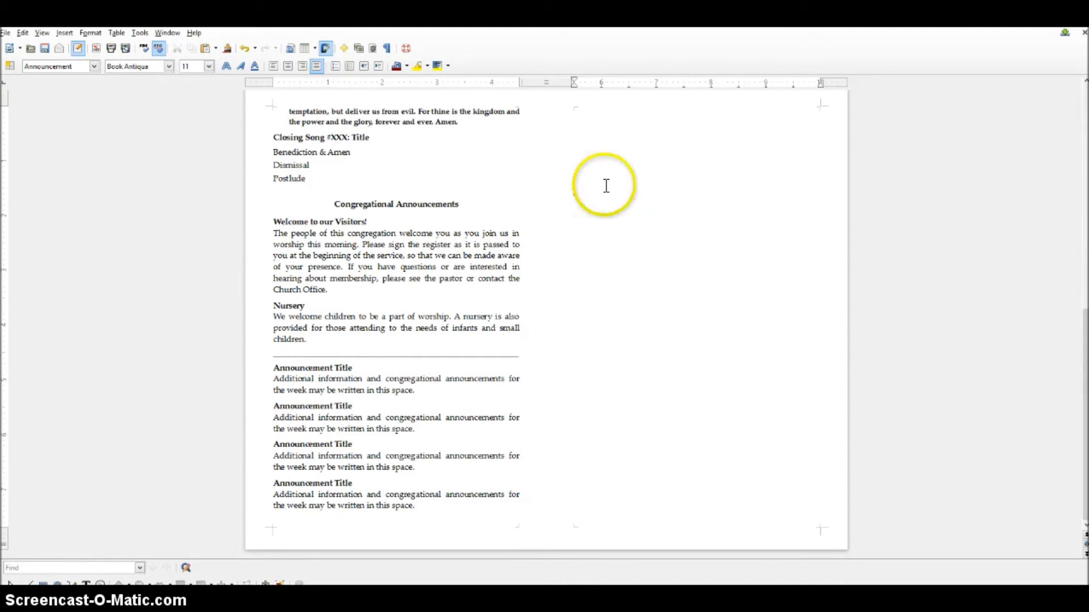
- Pick the photo file on the desktop and drag it toward the bulletin document
key(super+d)
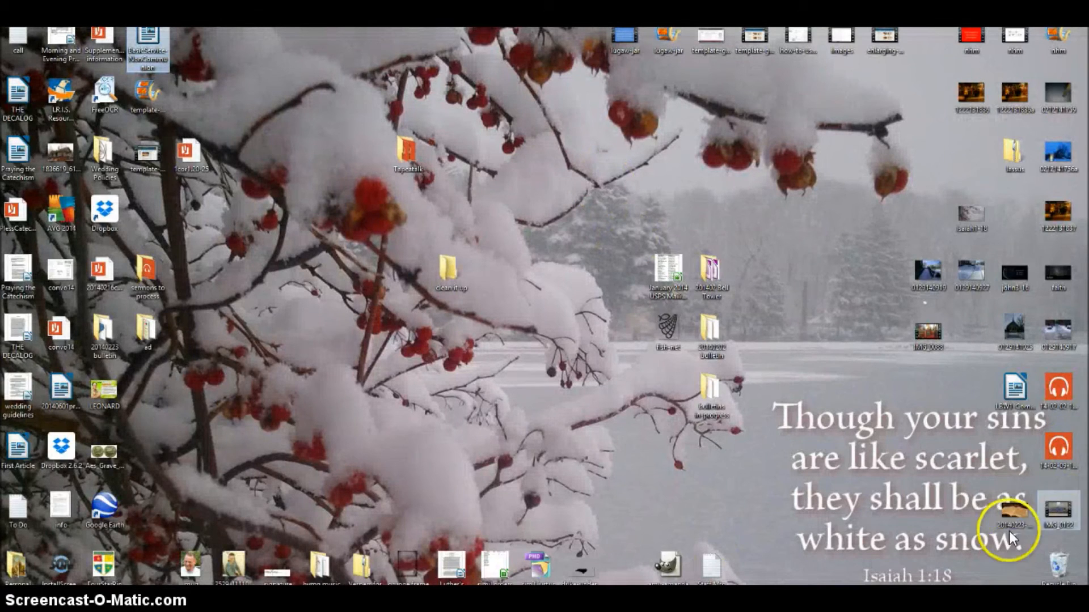
click(1005, 510)
drag(561, 419, 427, 409)
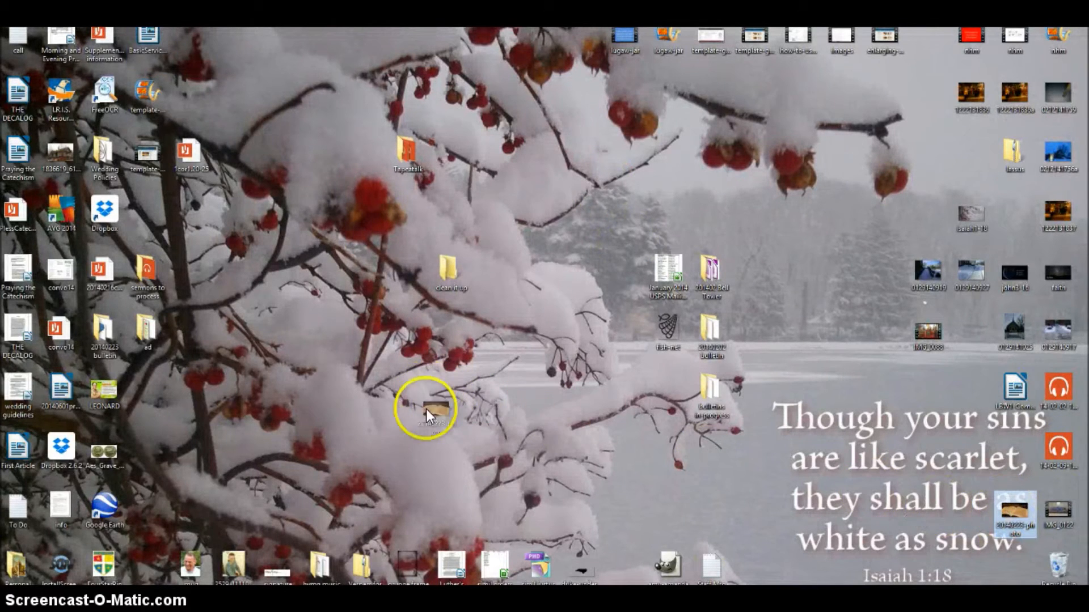
drag(368, 577, 369, 577)
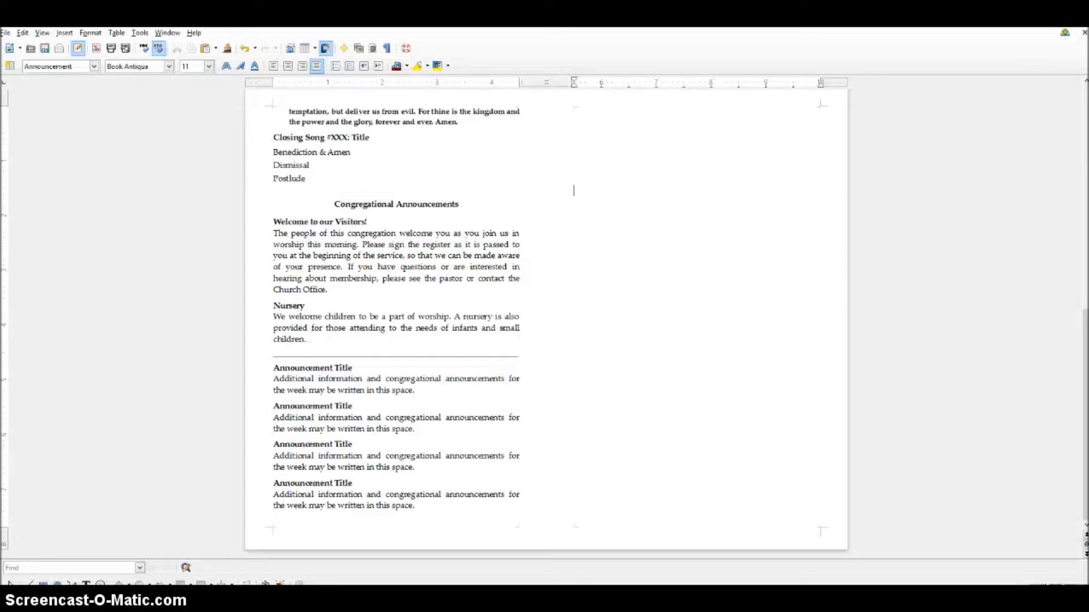
- Drop the open-Bible photo into the empty right column, then select page 1's church header lines
drag(368, 577, 628, 208)
drag(631, 227, 631, 227)
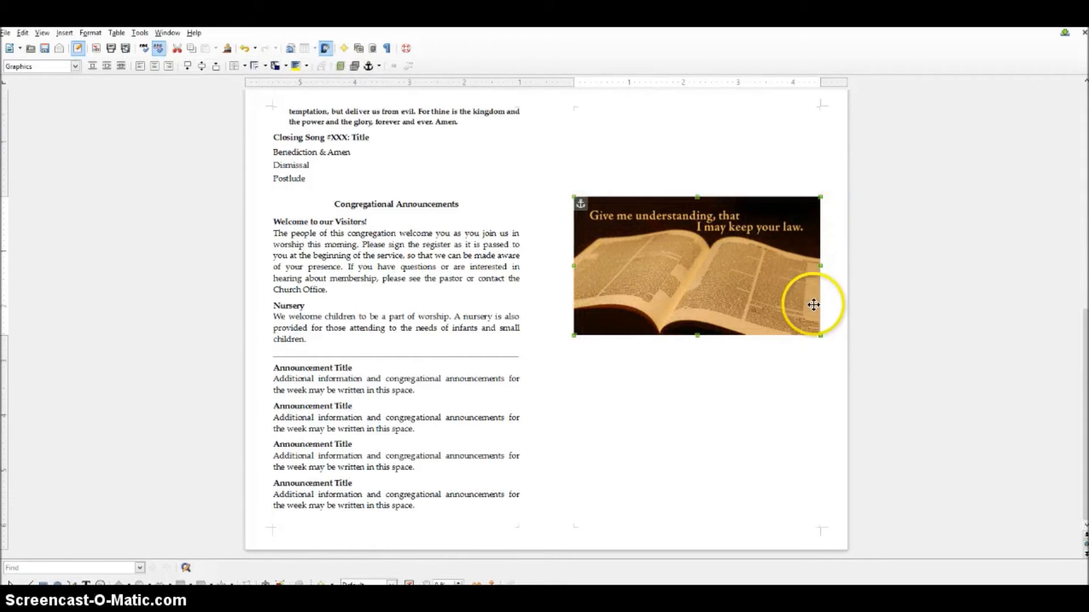
scroll(686, 432, up, 8)
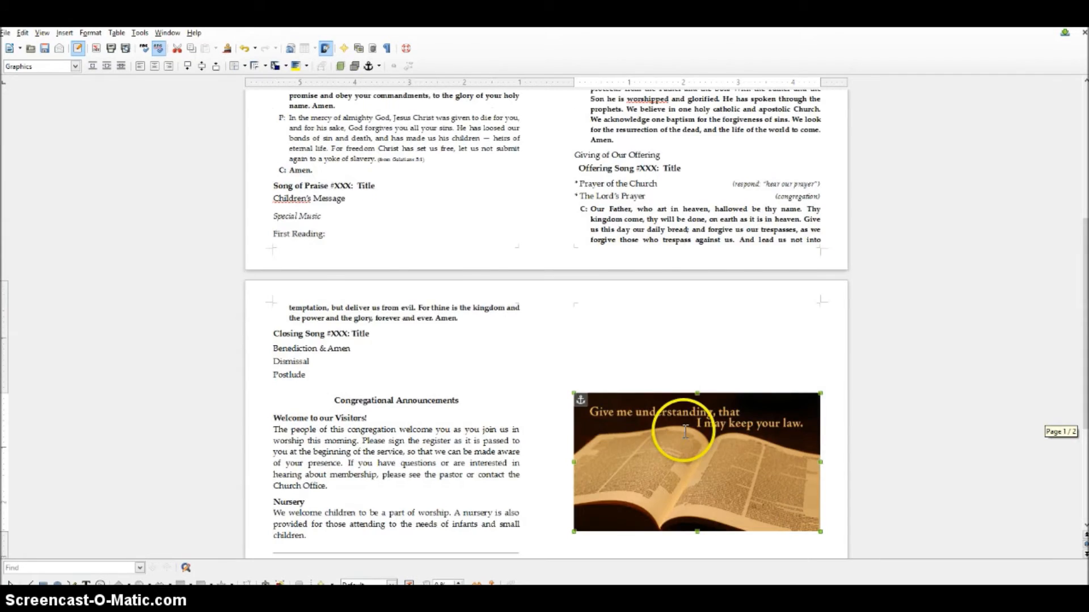
scroll(685, 431, up, 3)
drag(321, 130, 475, 152)
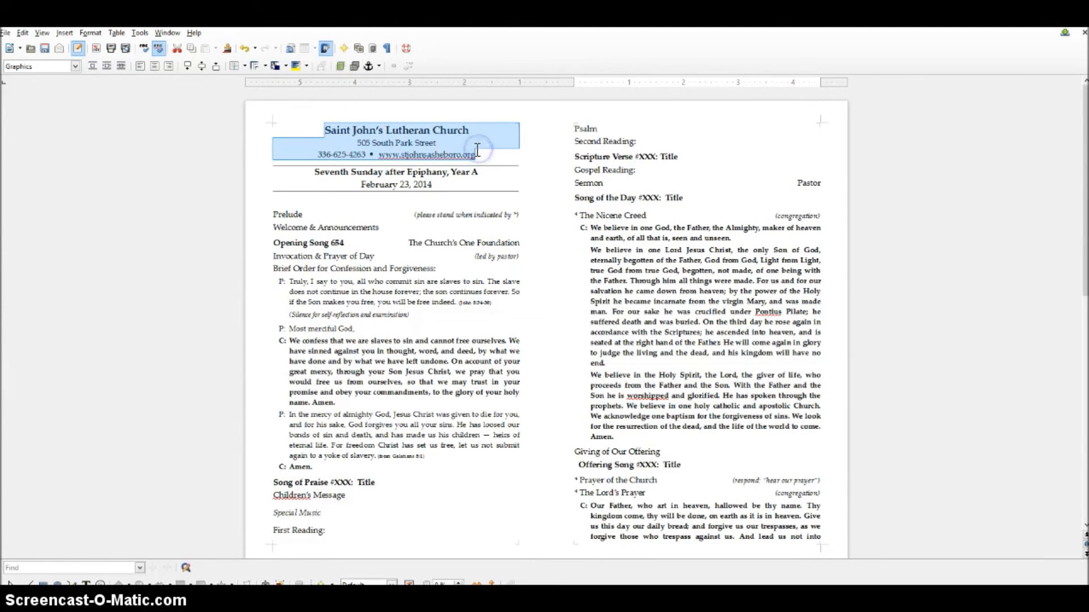
- Place the church name, address, phone and website lines directly under the Bible picture, removing the page break
scroll(533, 303, down, 10)
click(662, 392)
click(829, 319)
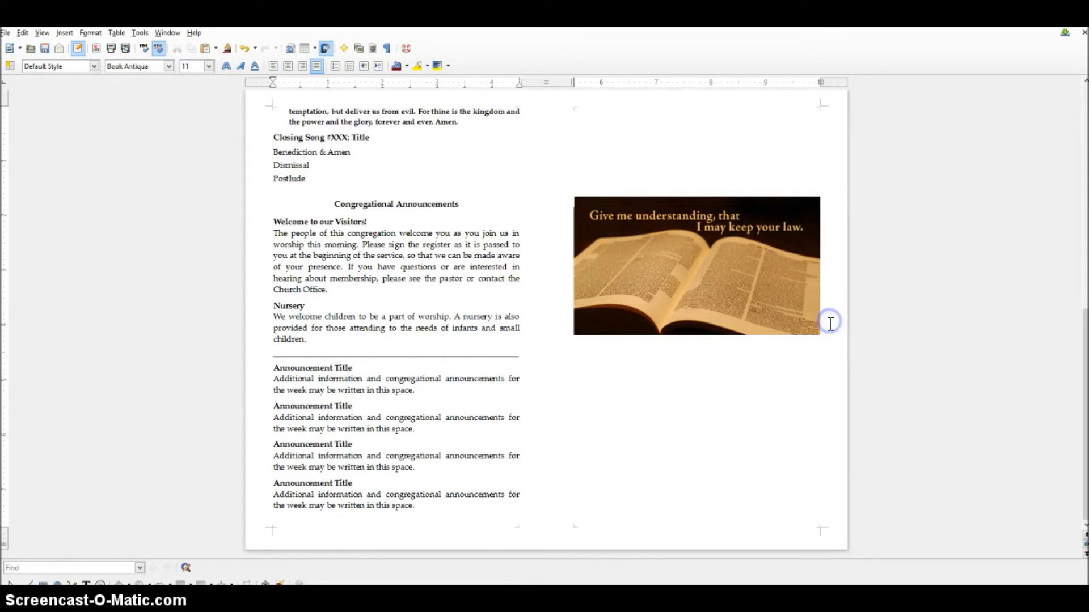
scroll(828, 323, down, 5)
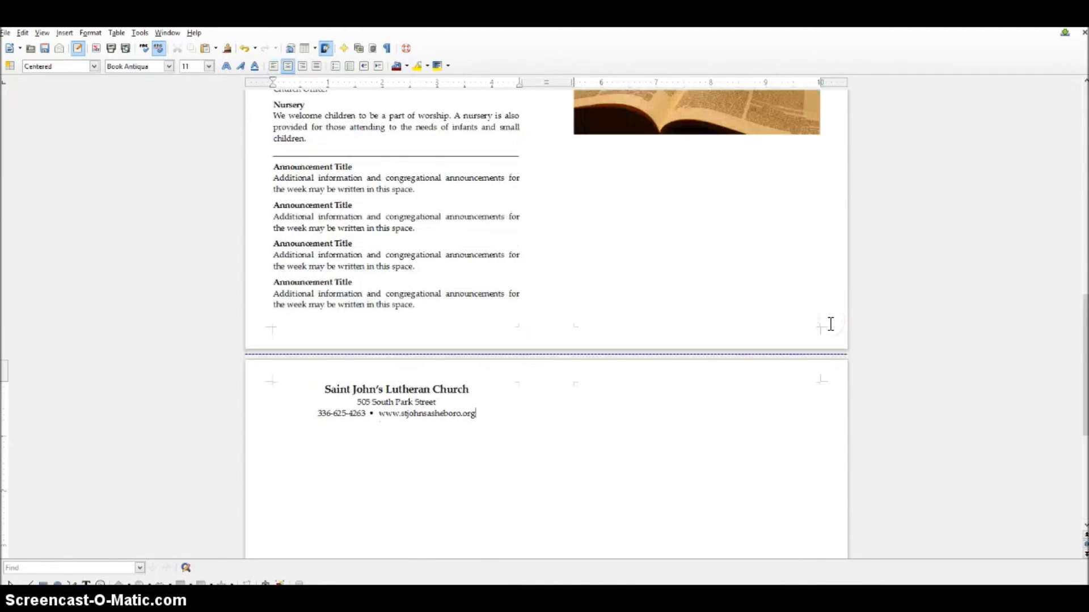
click(287, 372)
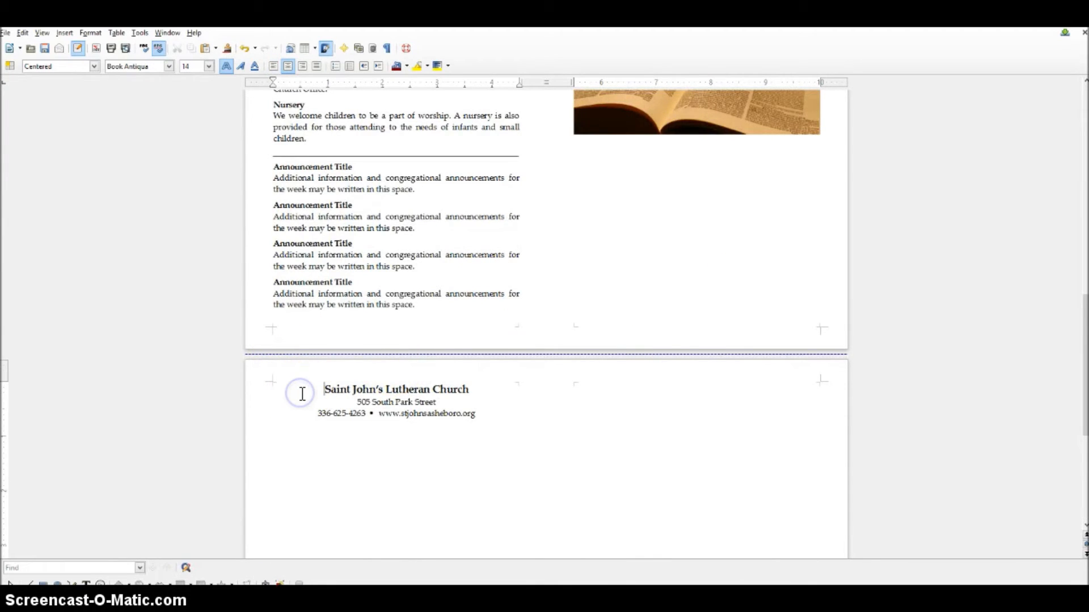
key(BackSpace)
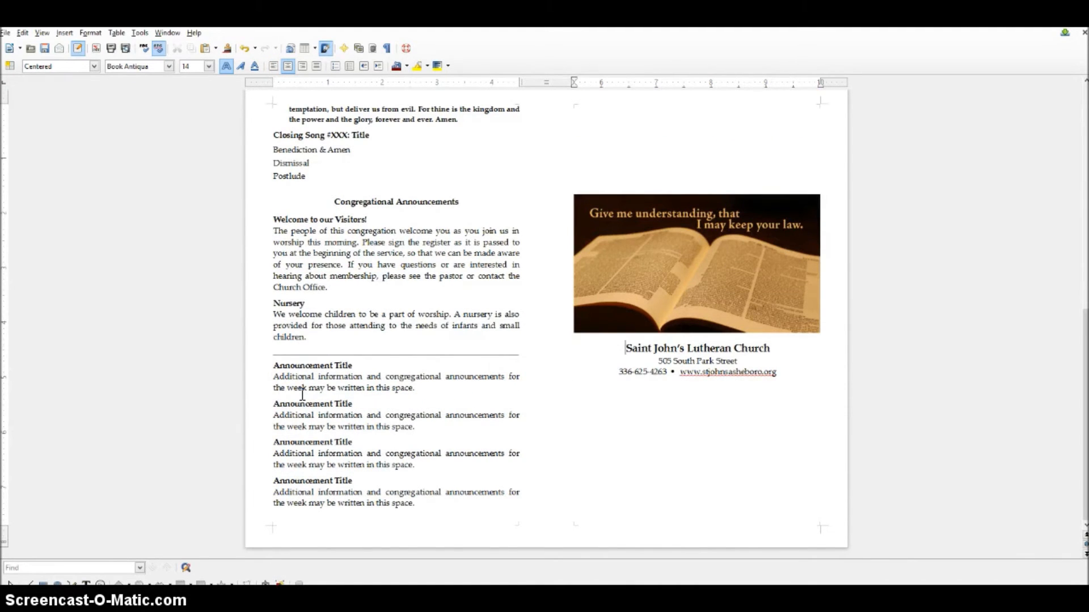
scroll(190, 318, up, 10)
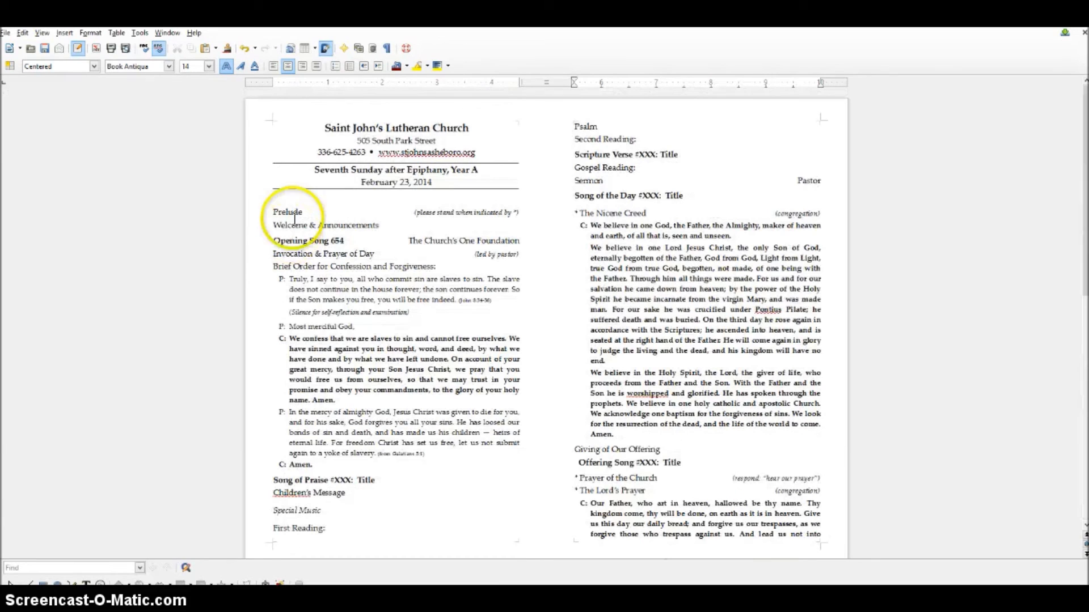
drag(292, 170, 430, 181)
key(ctrl+c)
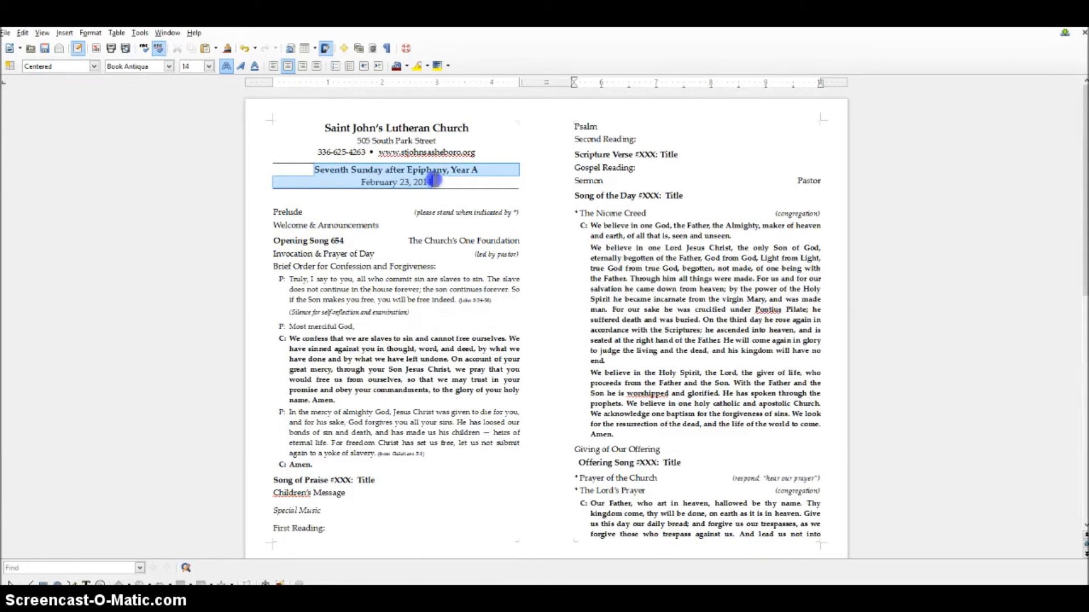
scroll(498, 420, down, 10)
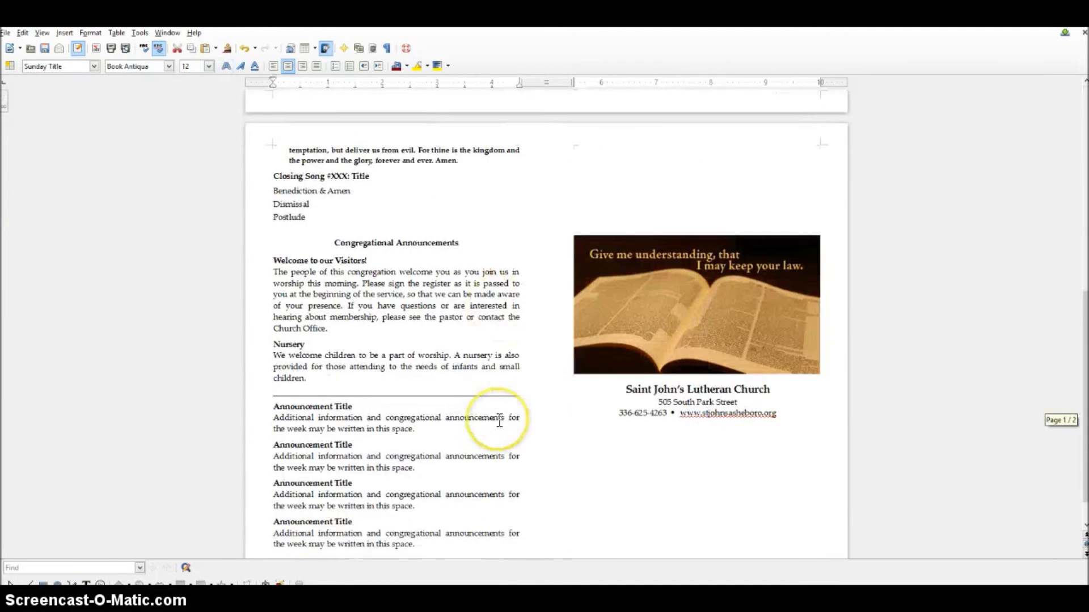
click(782, 413)
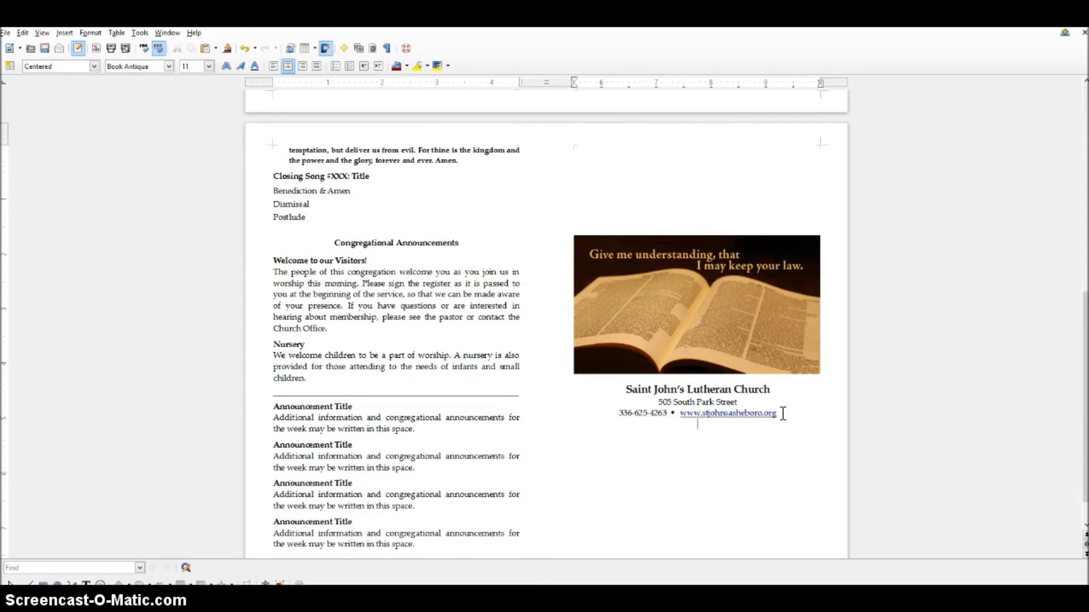
key(ctrl+v)
key(ctrl+z)
click(734, 444)
scroll(661, 389, up, 10)
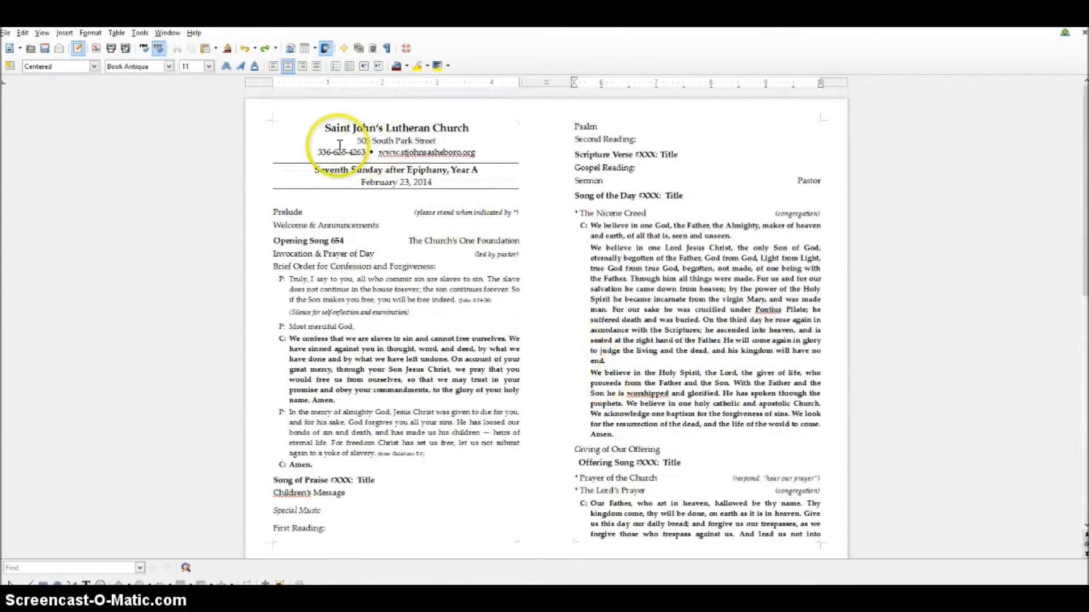
drag(314, 170, 426, 177)
key(ctrl+c)
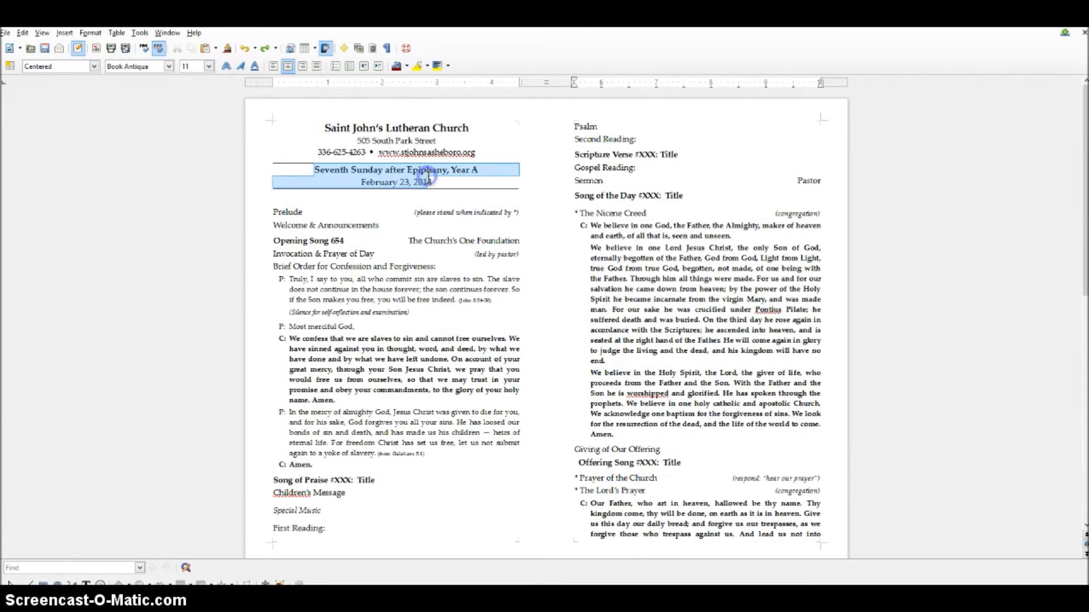
scroll(498, 360, down, 15)
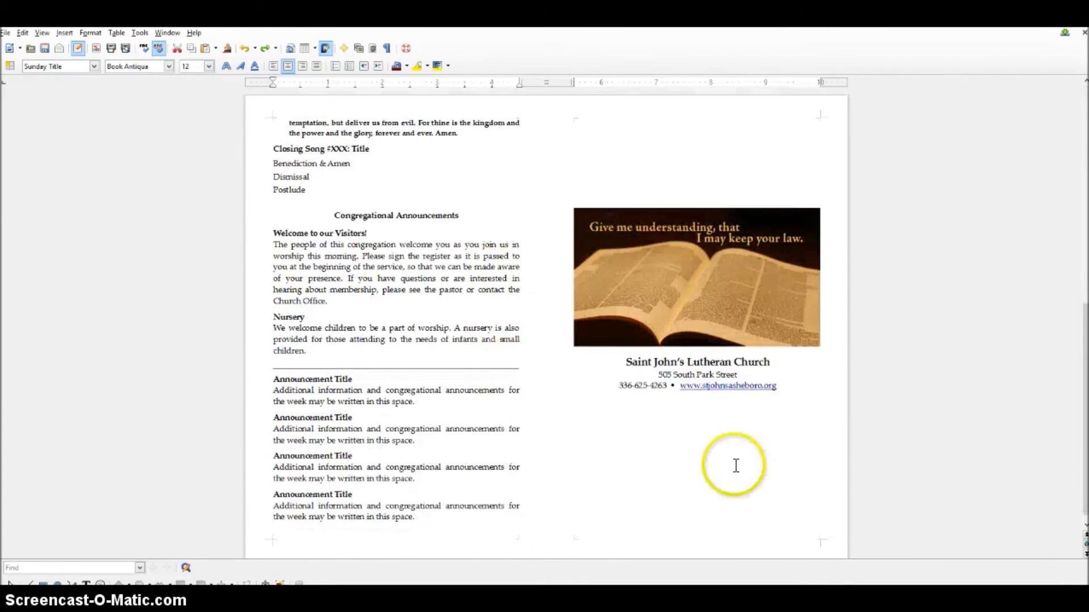
click(794, 387)
key(ctrl+v)
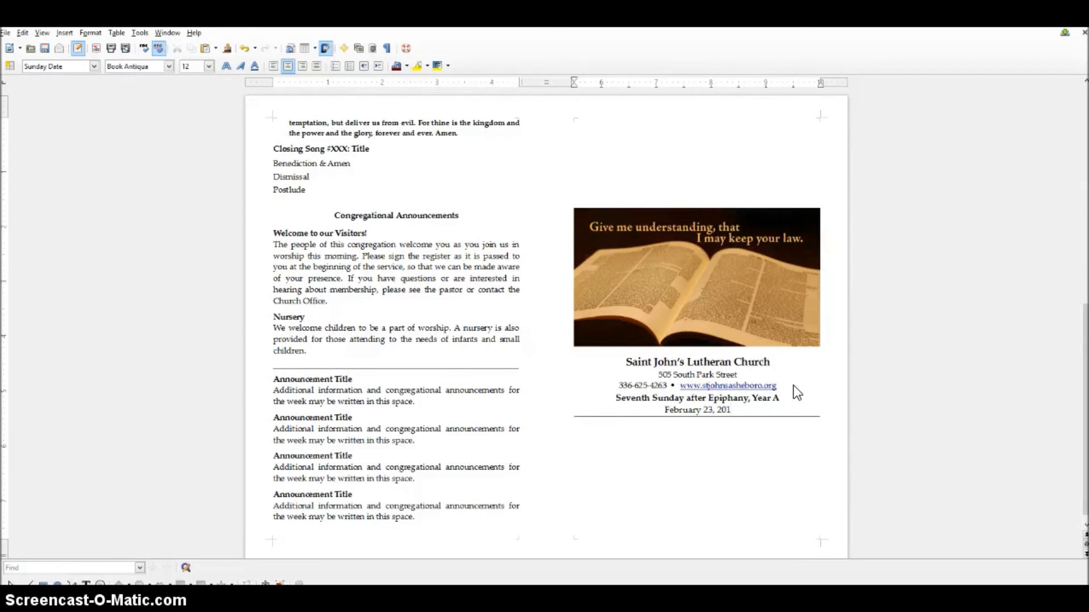
key(ctrl+z)
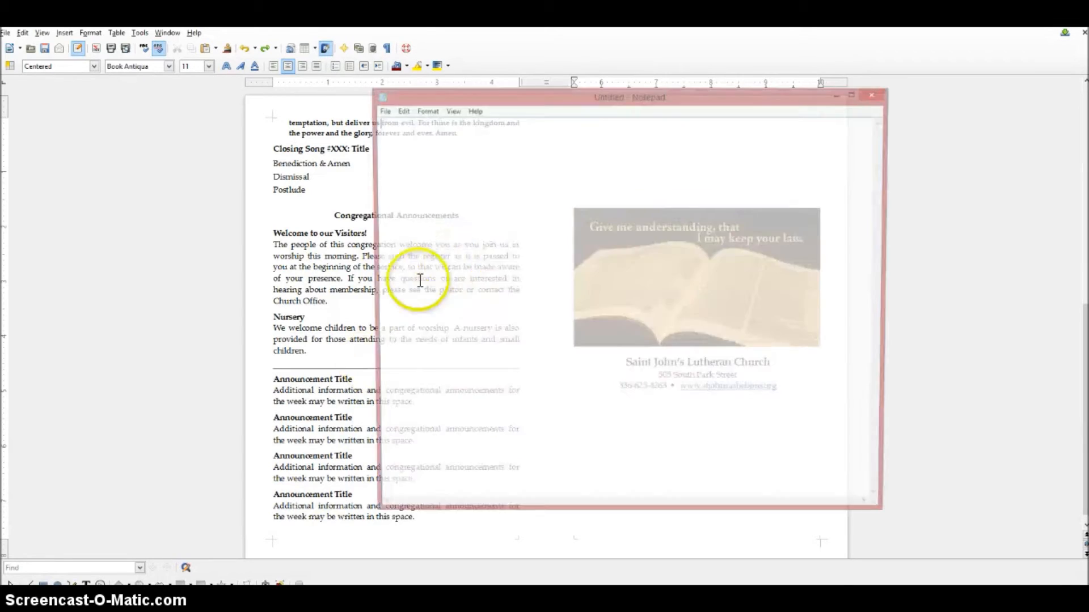
- Strip the Sunday title and date in Notepad, complete the year as 2014, and paste them under the church details
key(ctrl+v)
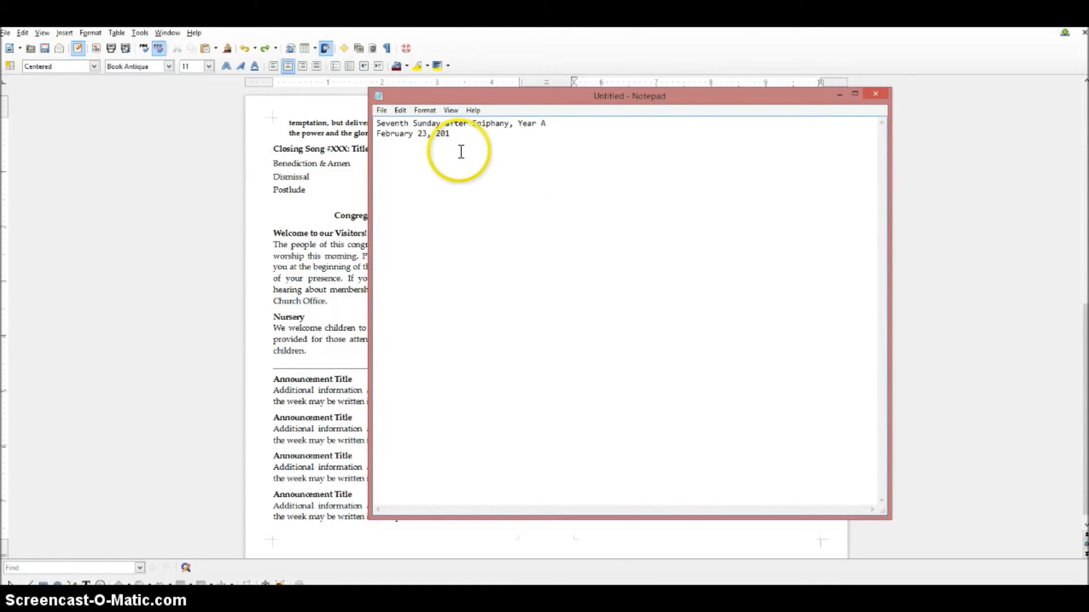
text(4)
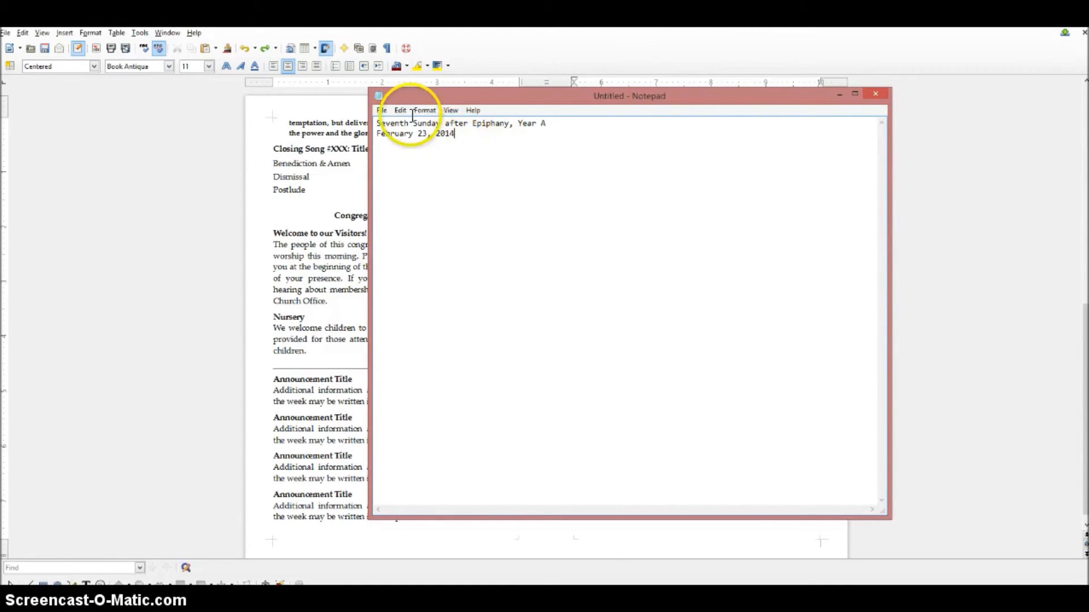
key(ctrl+a)
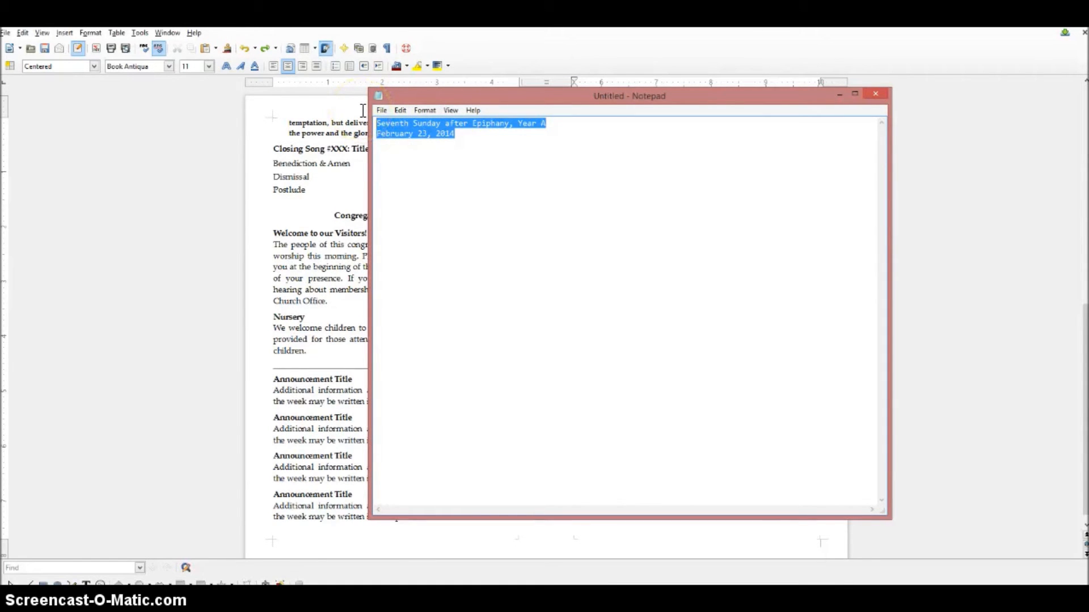
key(ctrl+c)
key(alt+Tab)
key(ctrl+v)
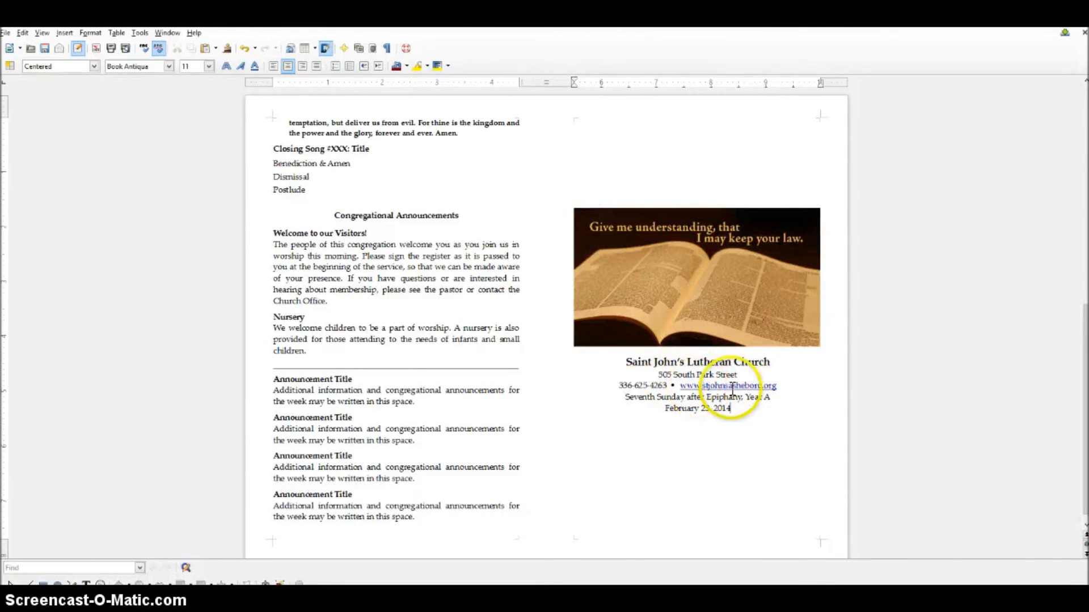
- Add an 'Asheboro, NC 27203' line below the back panel's street address
click(750, 376)
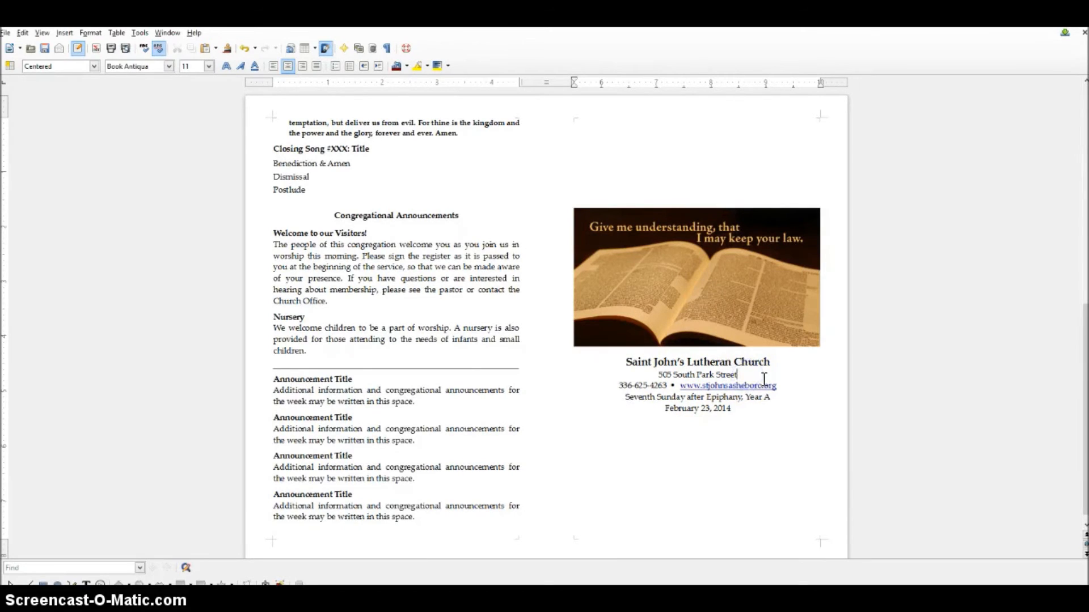
key(Return)
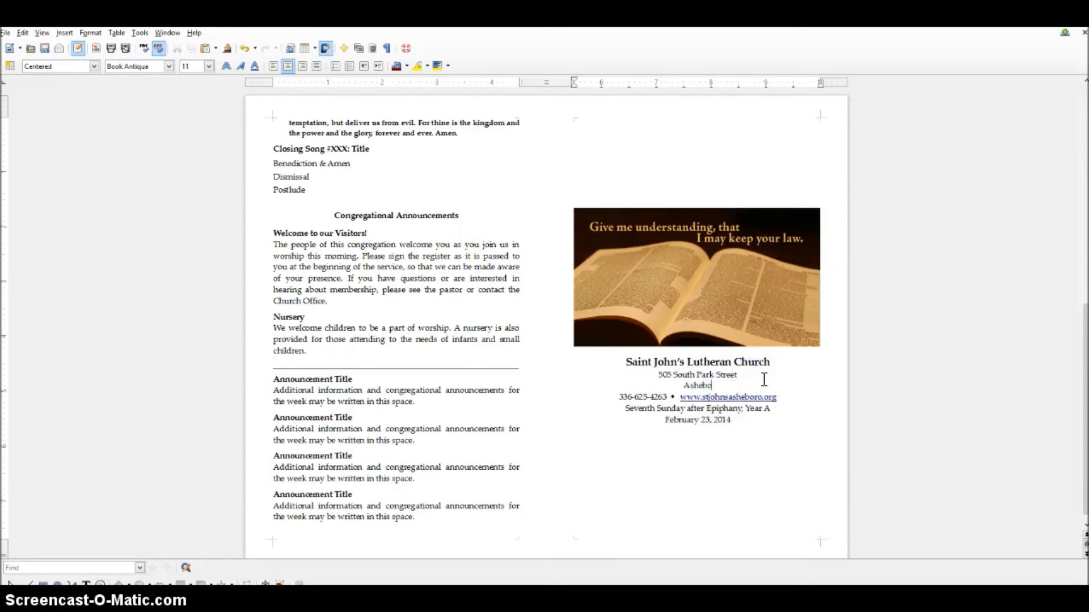
text(Asheboro, NC  27204)
key(BackSpace)
text(3)
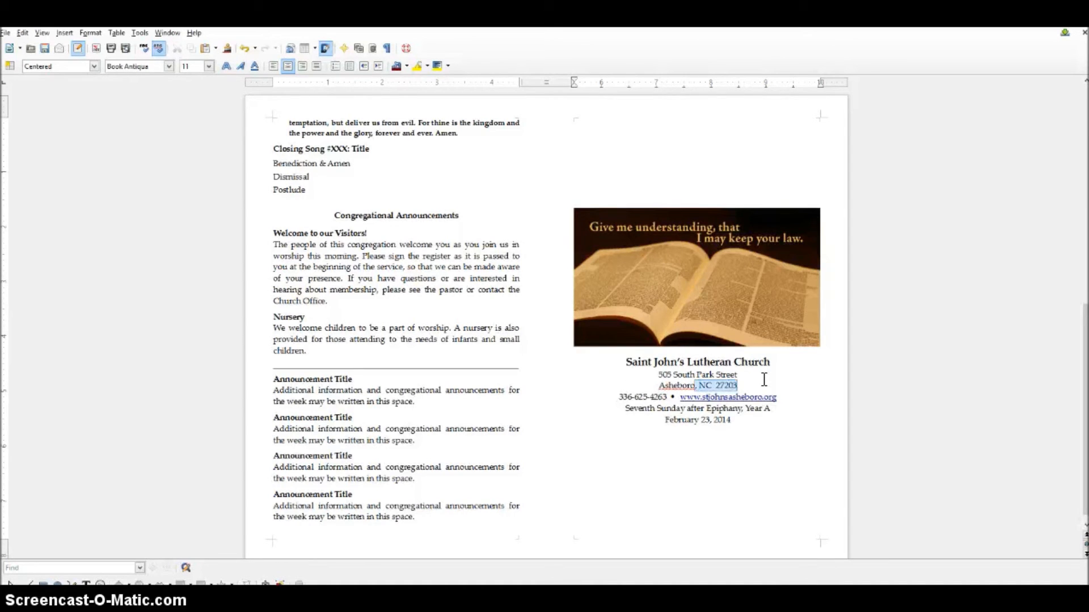
- Append ', Asheboro, NC 27203' to the front page header's street address
scroll(755, 371, up, 10)
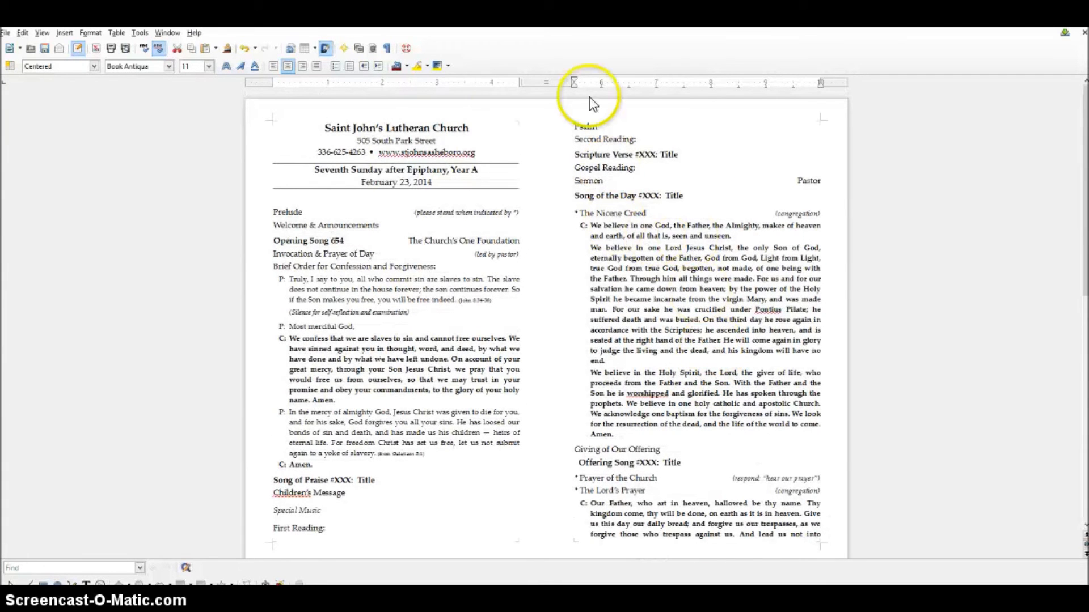
click(447, 140)
text(,)
key(ctrl+v)
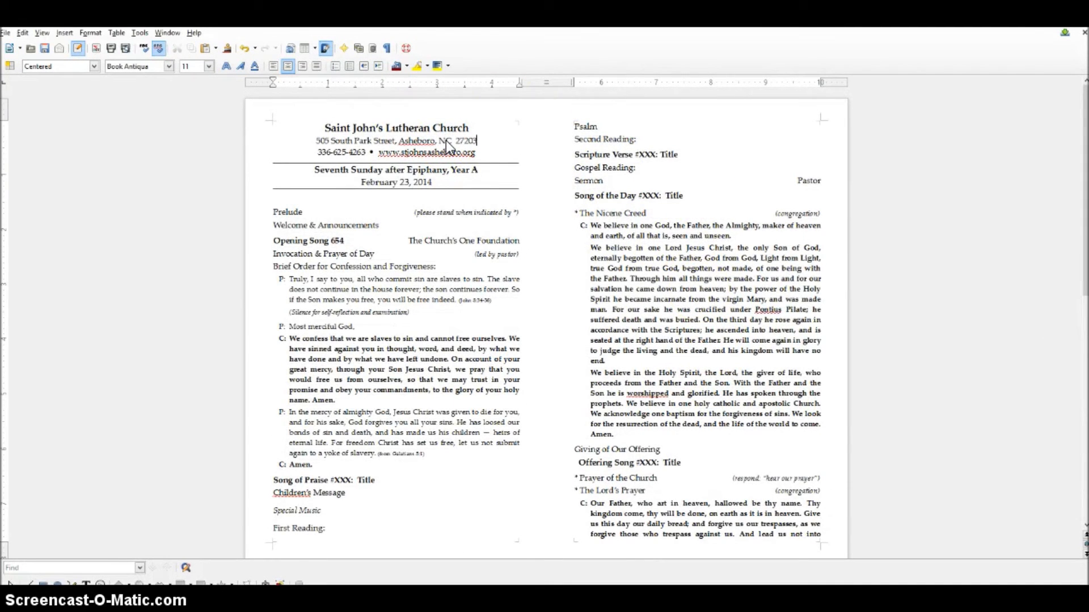
- Select the church name line on the back panel
scroll(642, 356, down, 10)
scroll(646, 351, down, 5)
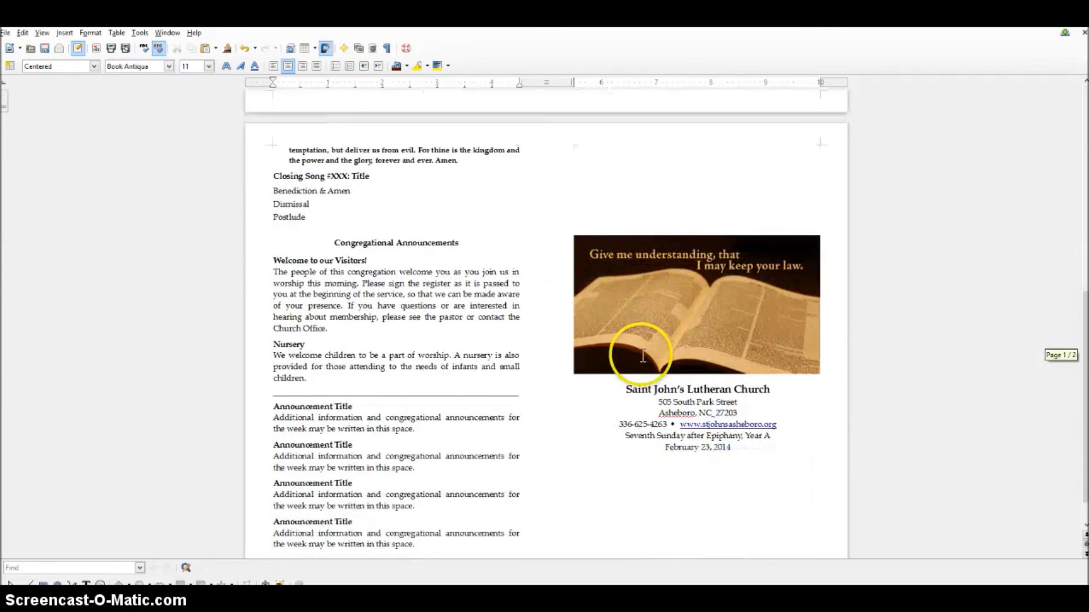
drag(625, 389, 771, 390)
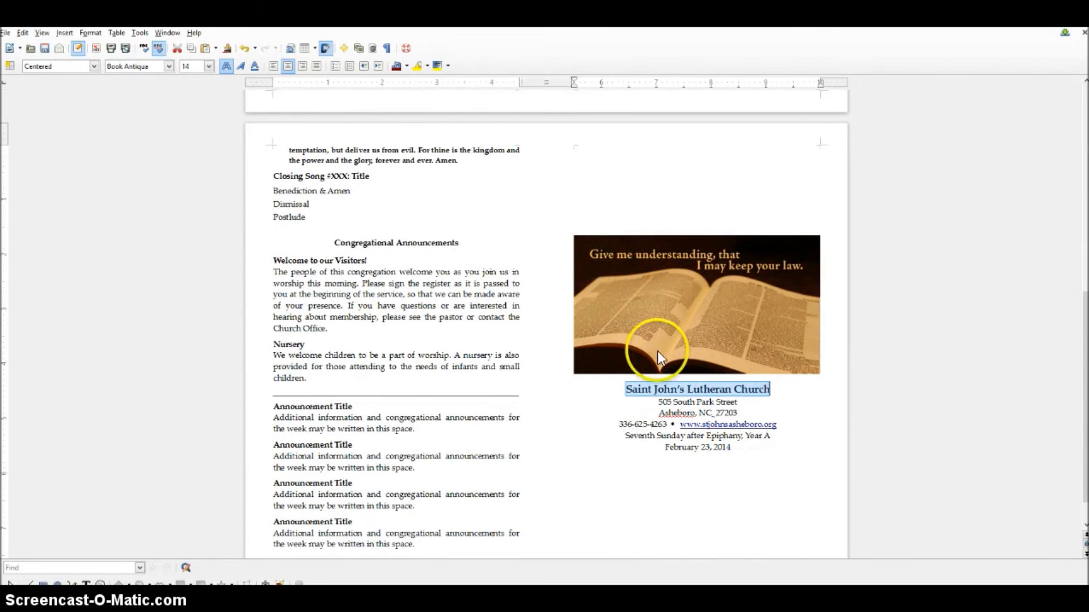
- Set the back panel's church name to 18 pt
click(209, 67)
click(191, 152)
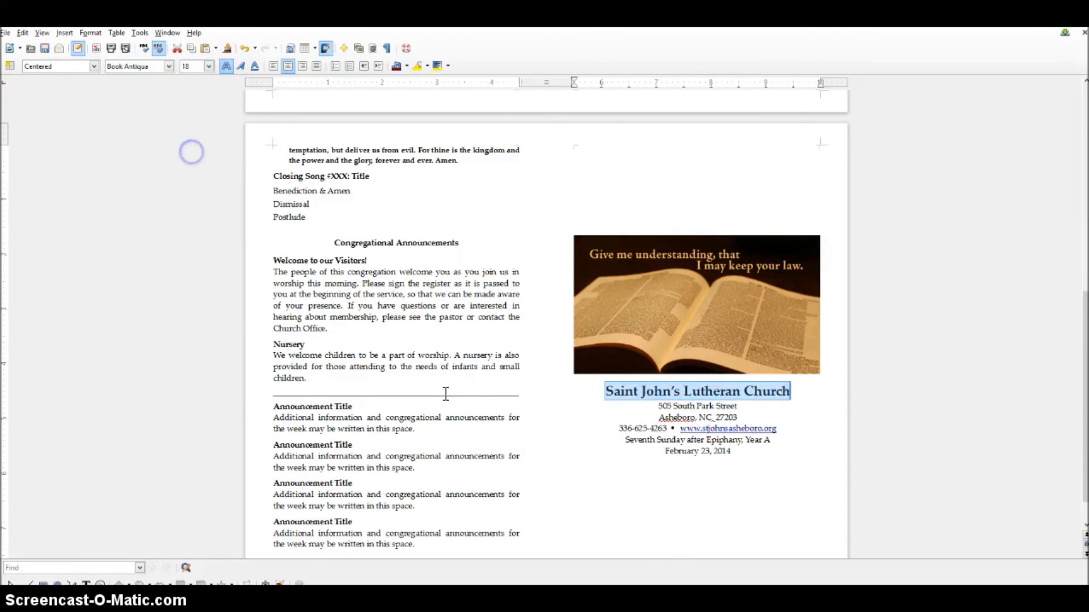
click(664, 432)
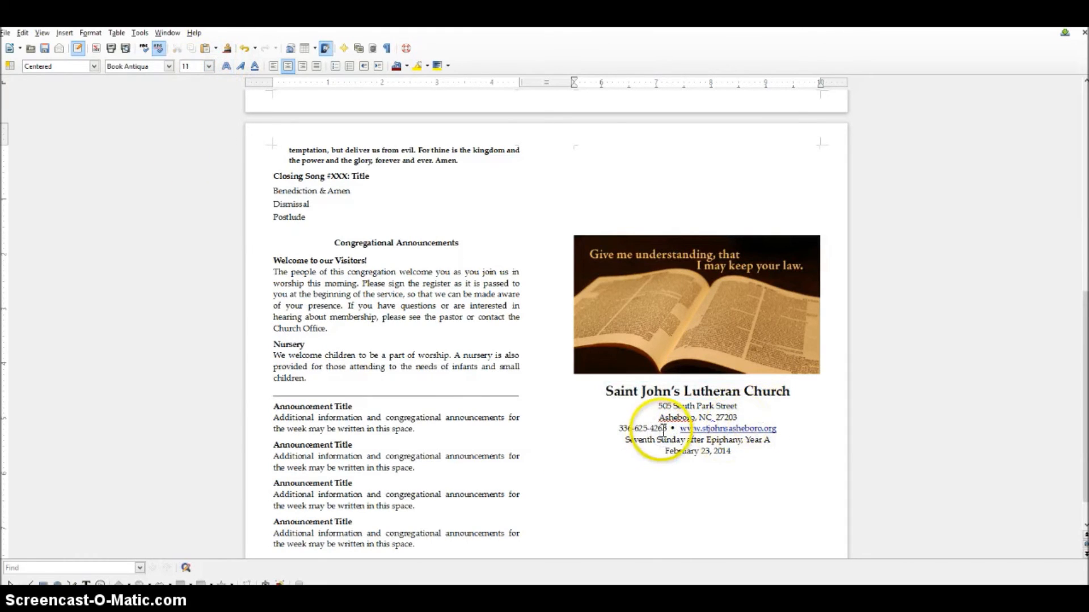
- Move the website onto its own line, add a blank line above the Sunday title, and select the URL
click(681, 429)
key(BackSpace)
key(BackSpace)
key(BackSpace)
key(BackSpace)
key(Return)
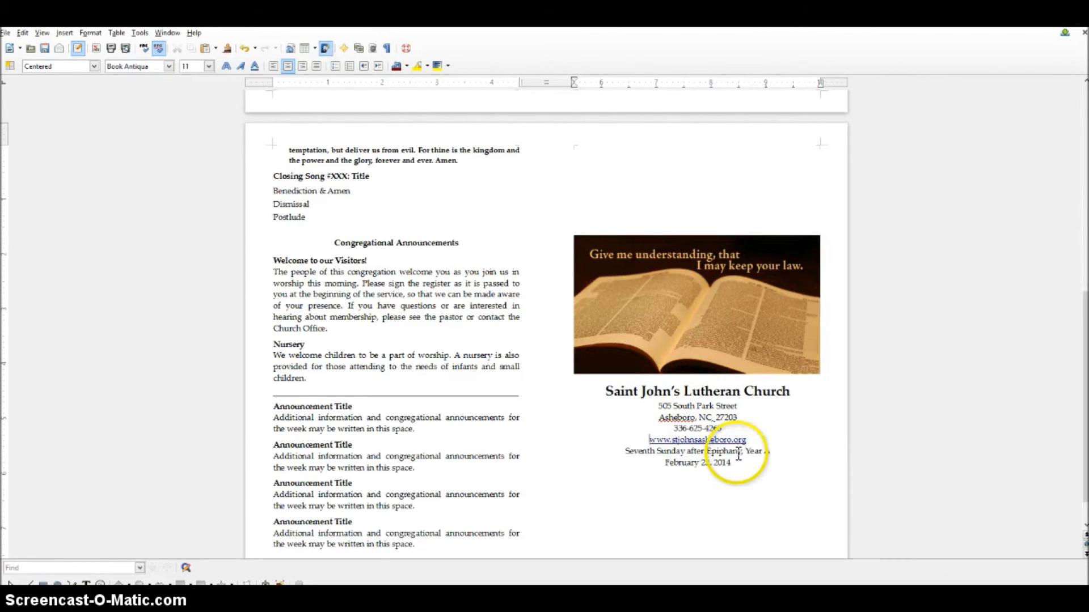
click(623, 454)
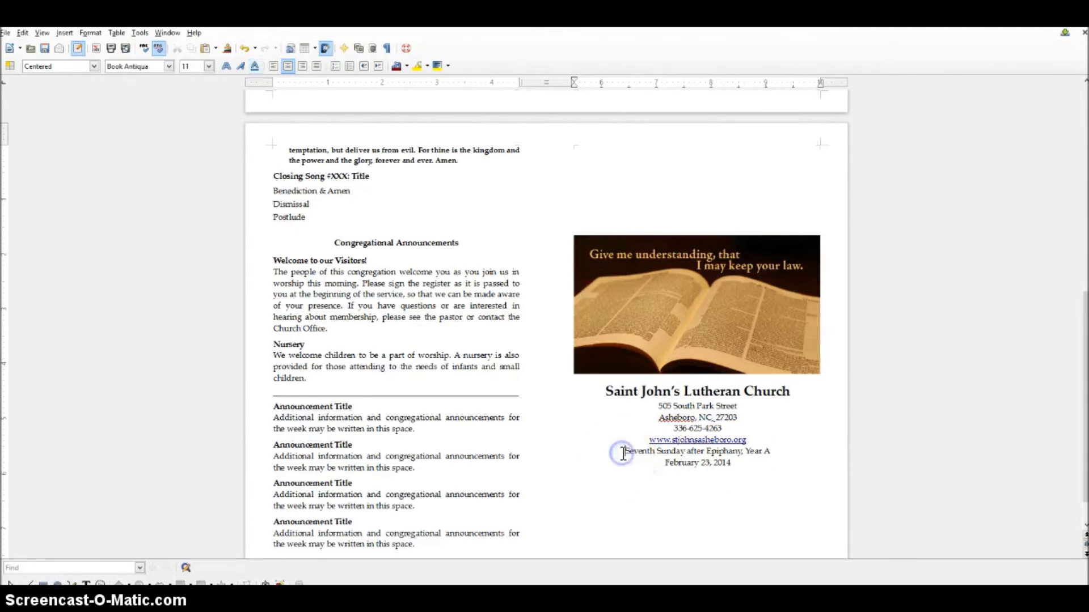
key(Return)
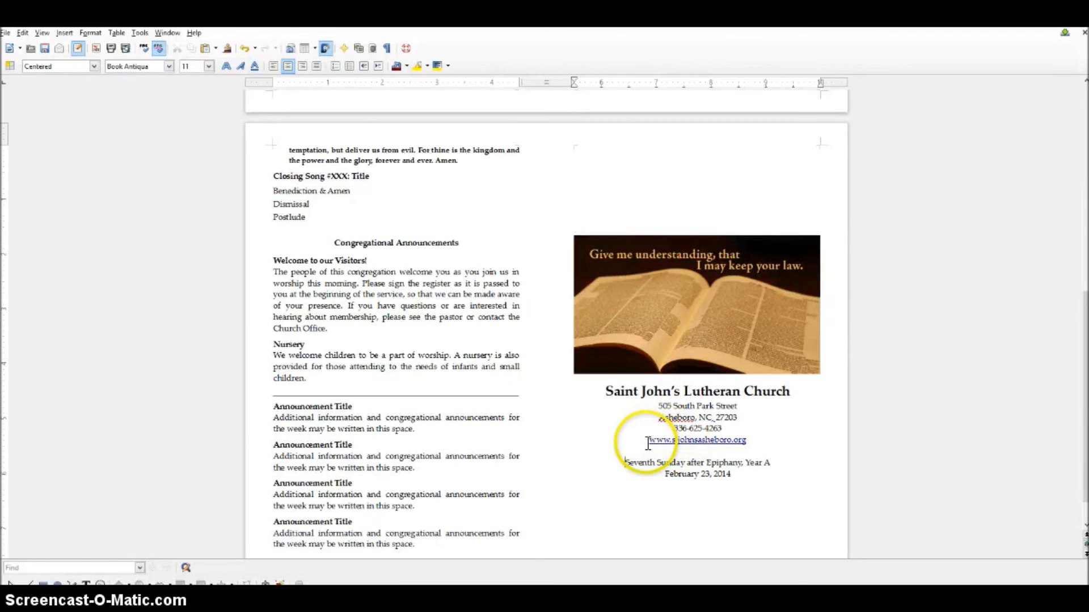
double_click(733, 440)
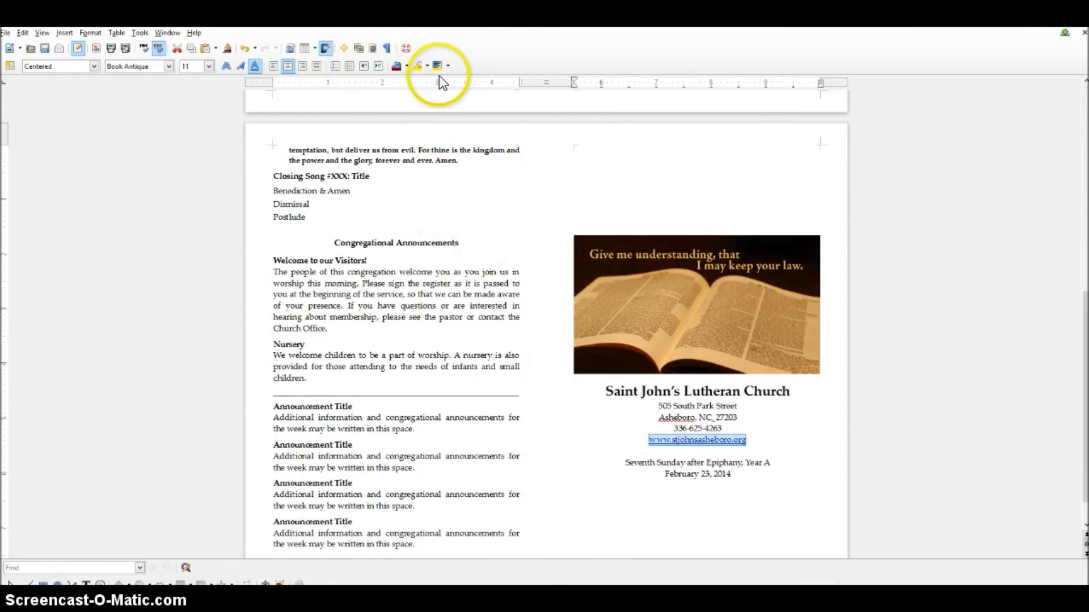
- Strip the hyperlink from the website address using the right-click Remove Hyperlink option
click(90, 33)
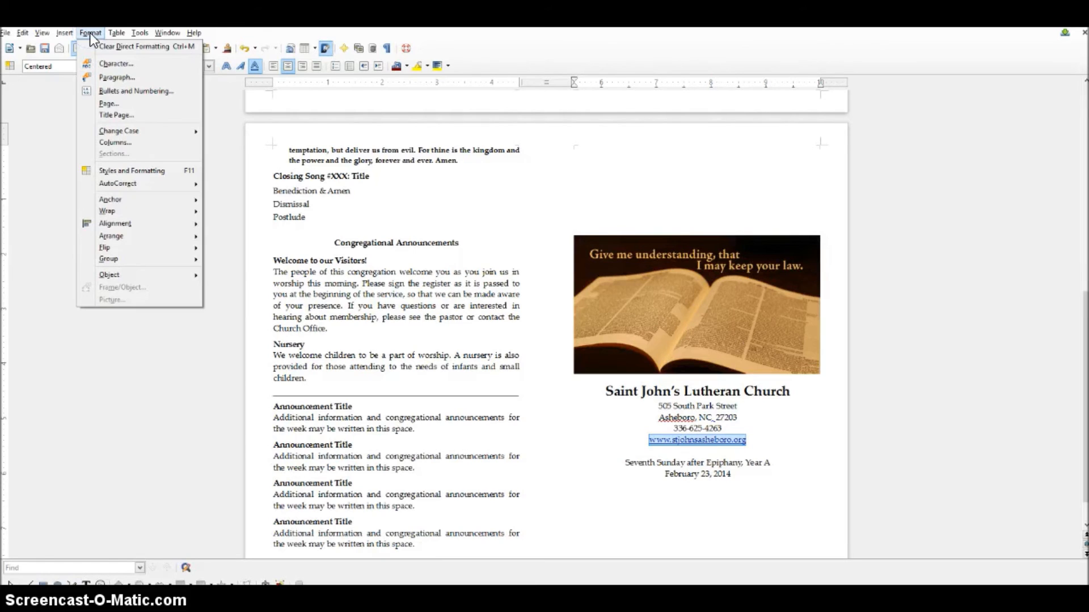
click(68, 34)
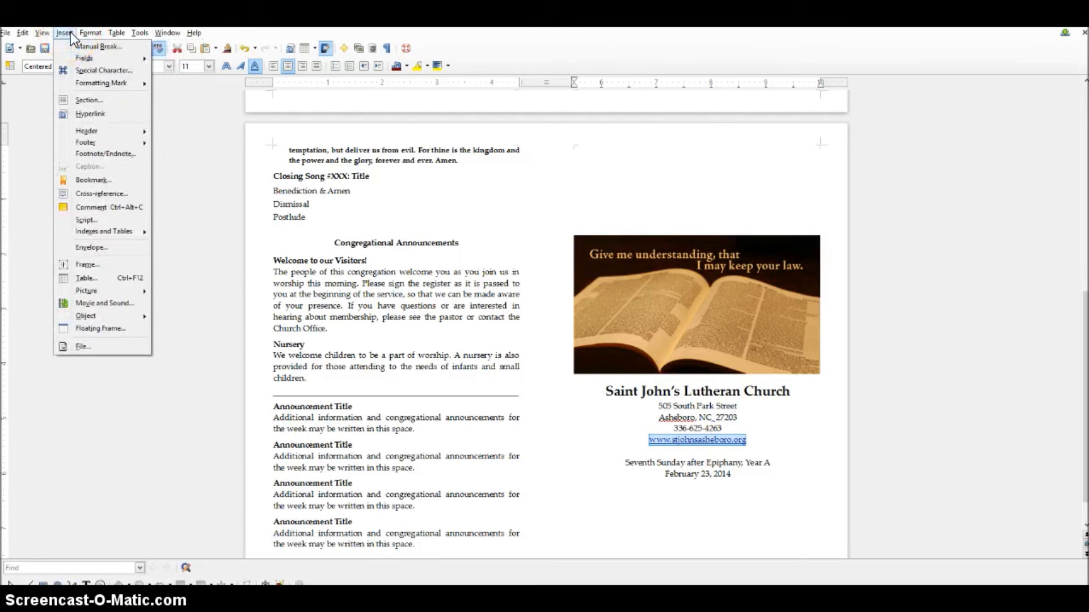
click(618, 427)
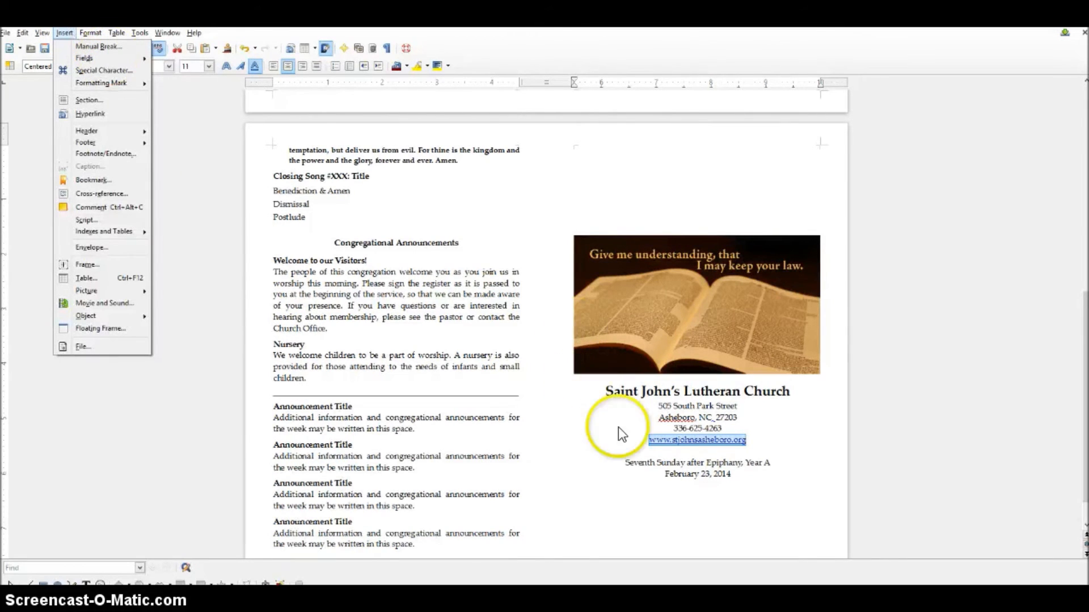
right_click(682, 443)
click(736, 369)
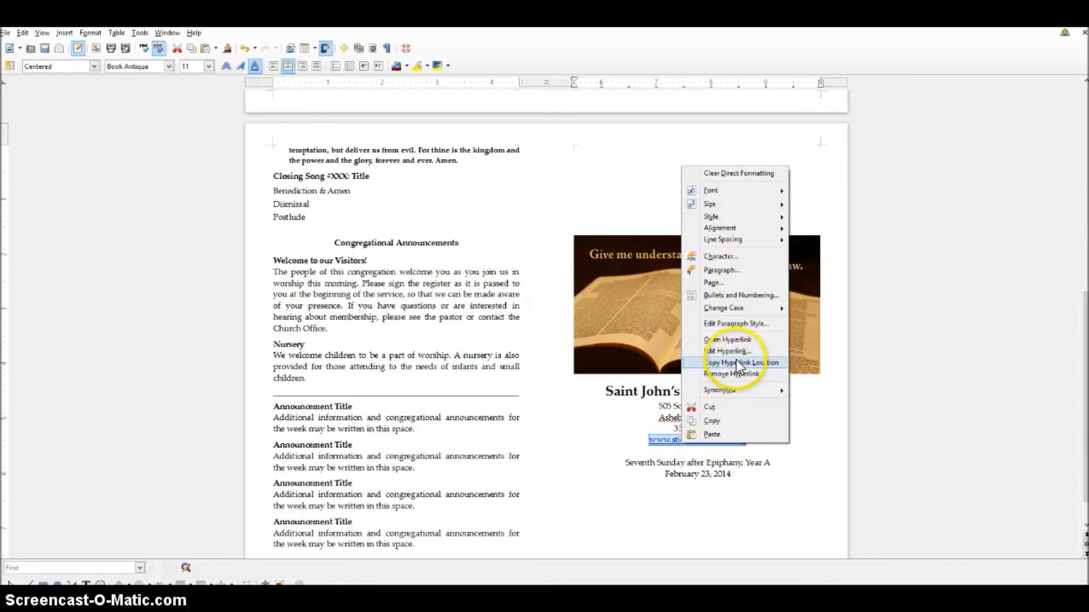
click(736, 372)
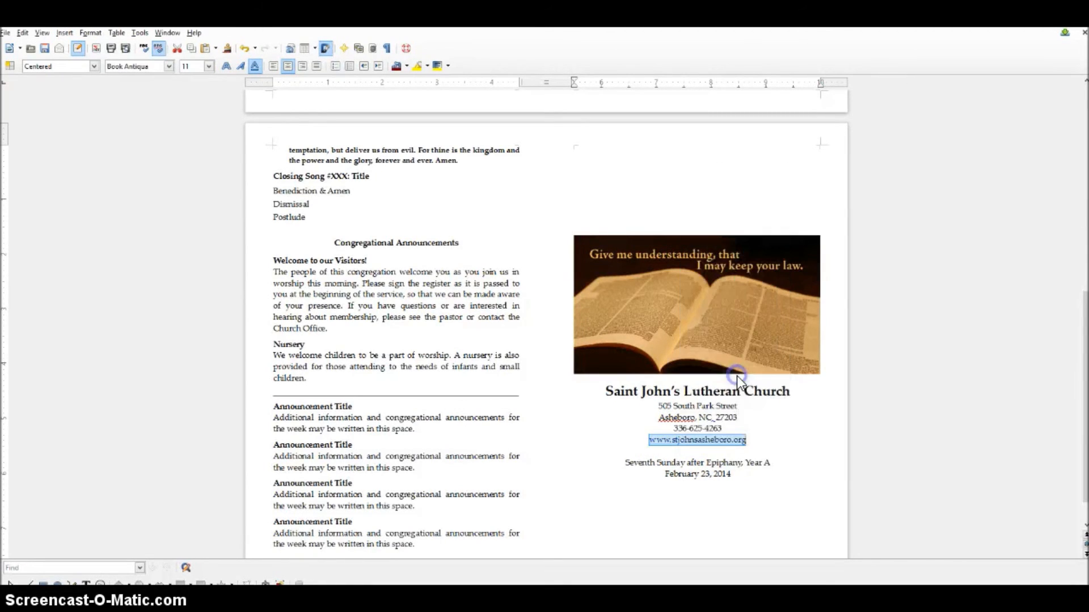
click(755, 479)
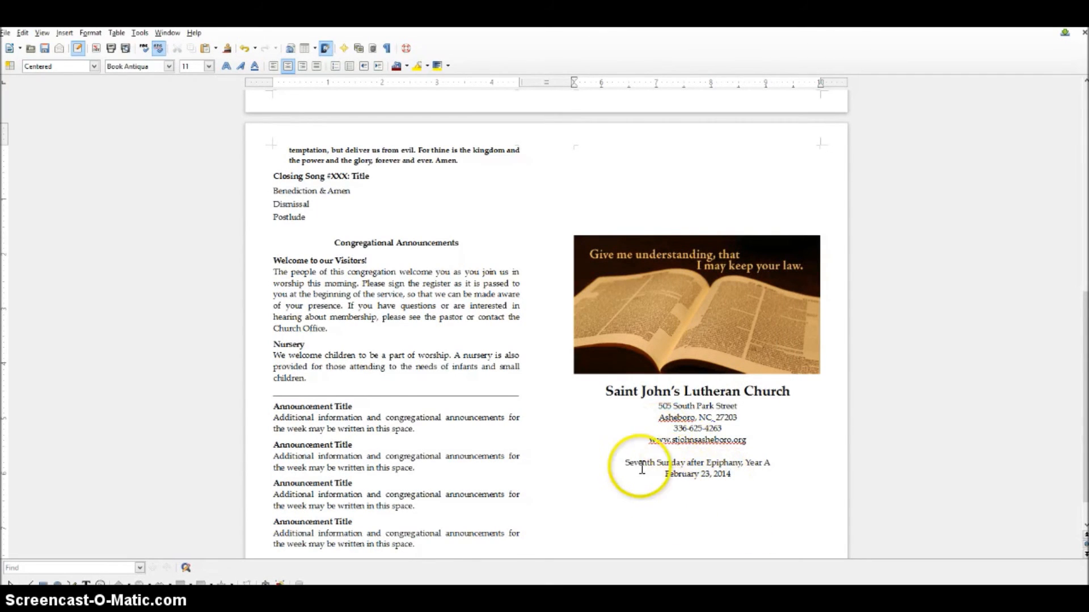
- Delete the empty line above the Bible picture so the back-panel content shifts up
scroll(628, 453, down, 1)
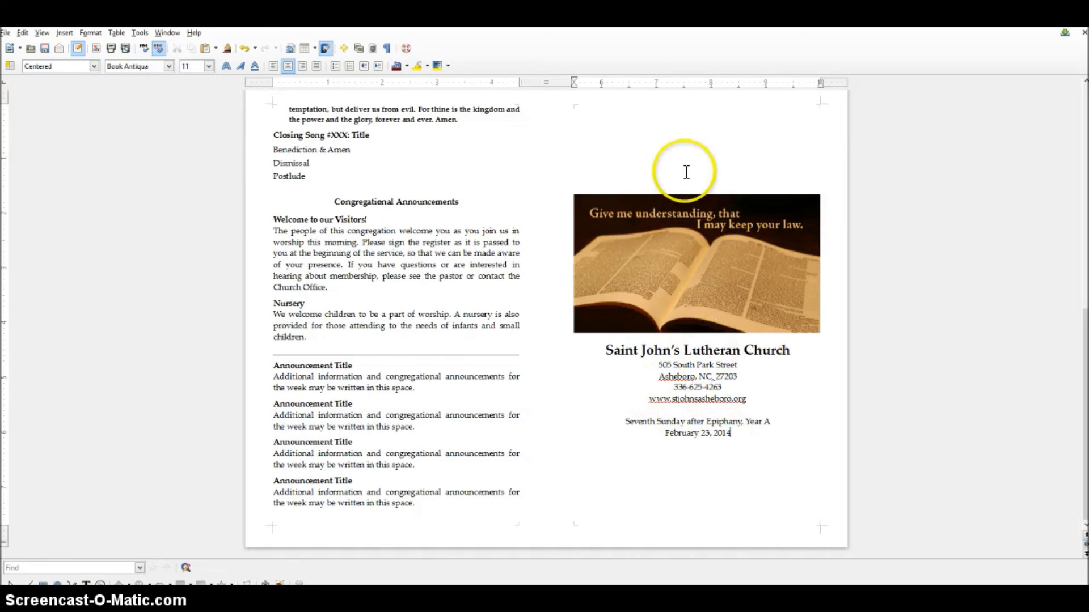
click(735, 178)
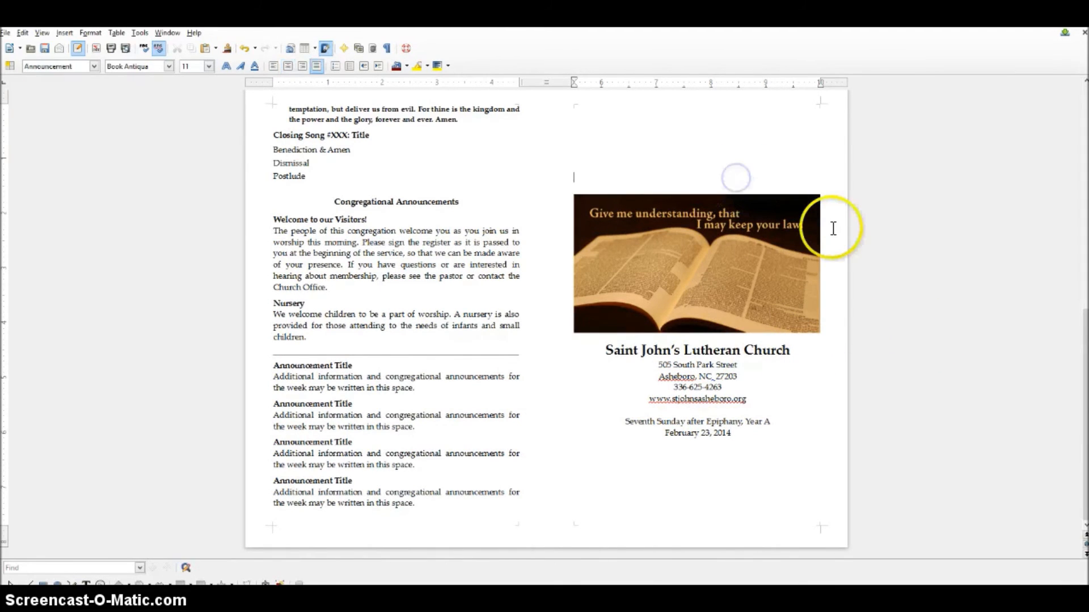
key(BackSpace)
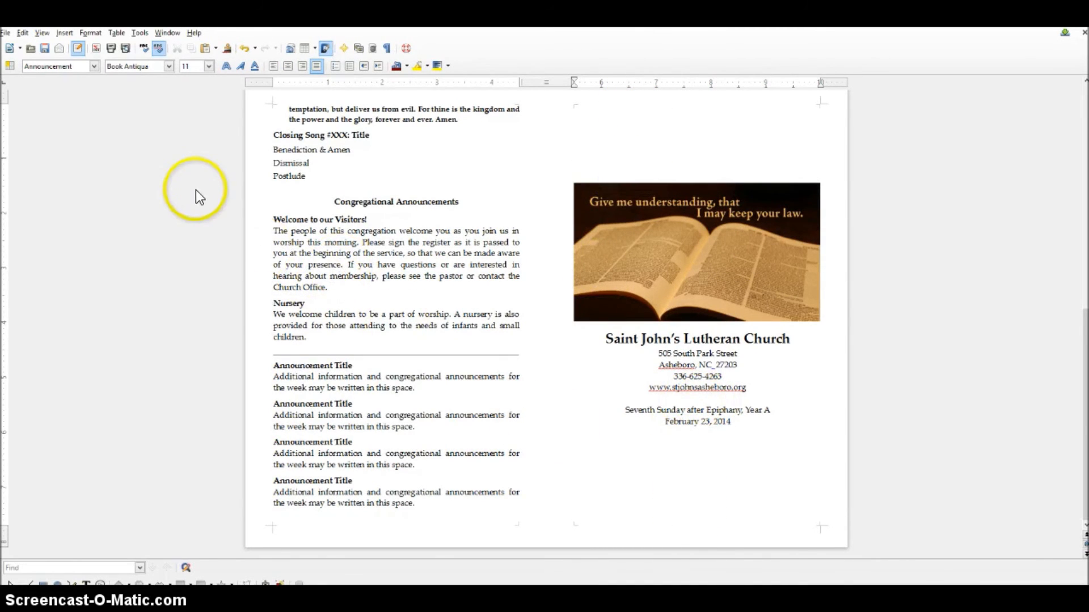
key(alt+f)
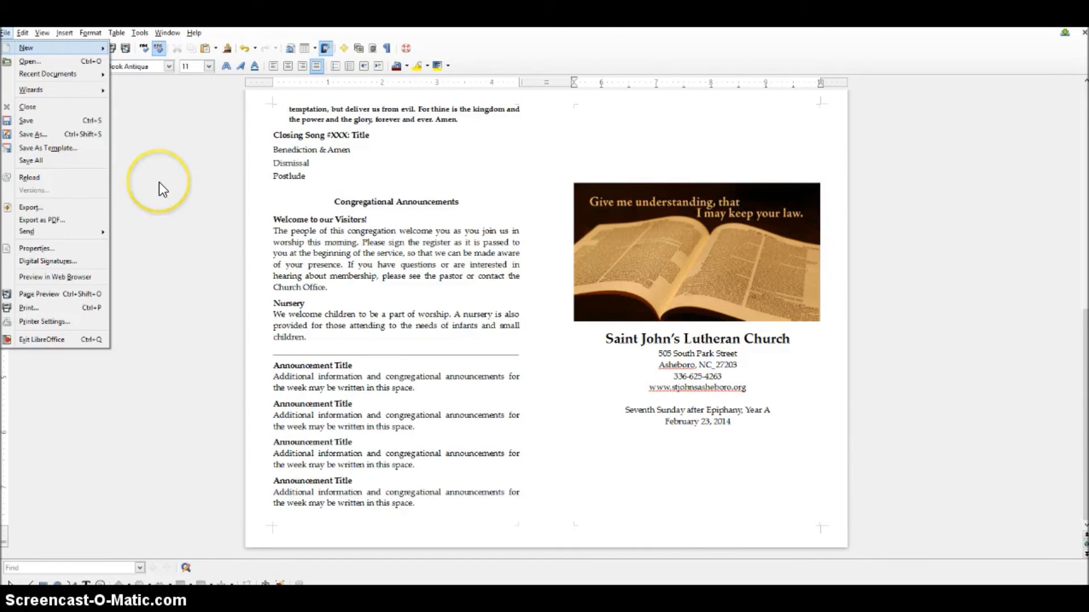
key(g)
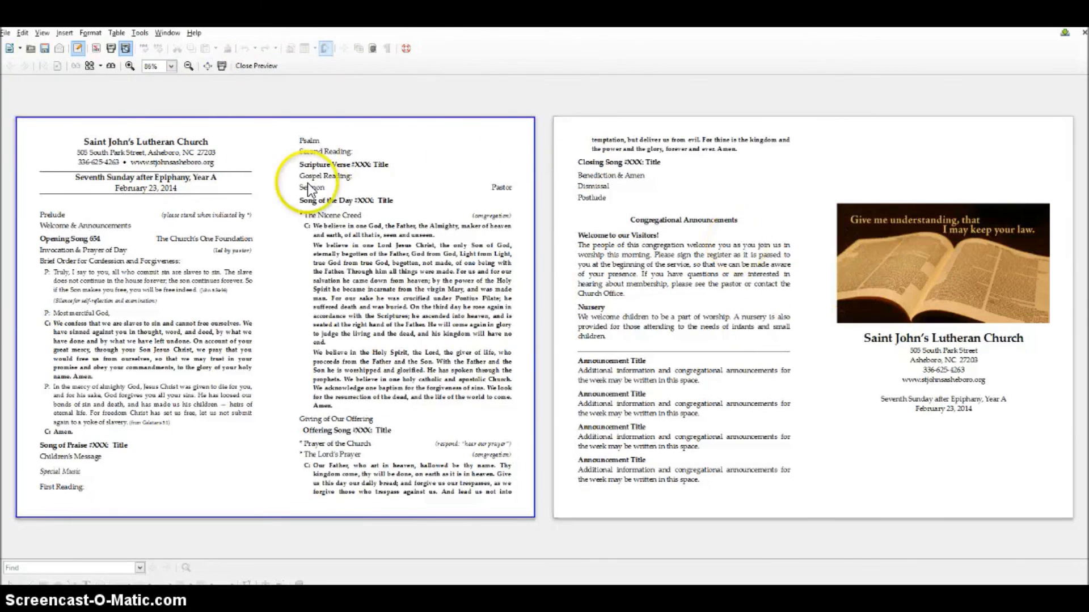
click(262, 65)
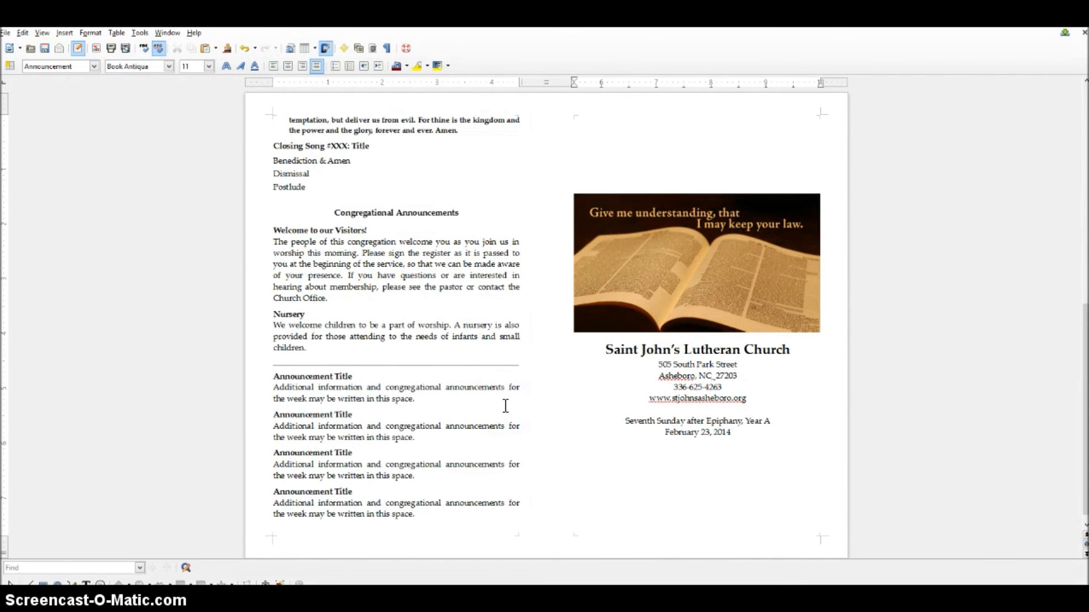
- Replace the 'www' prefix with the pastor's e-mail prefix, then set that line to 24 pt
drag(723, 388, 673, 389)
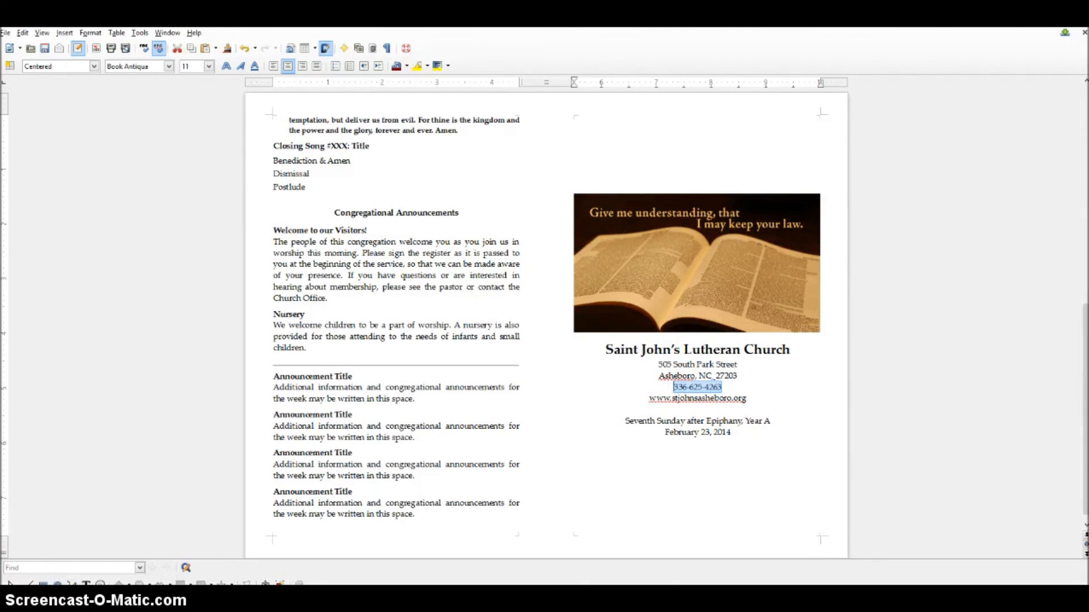
double_click(655, 395)
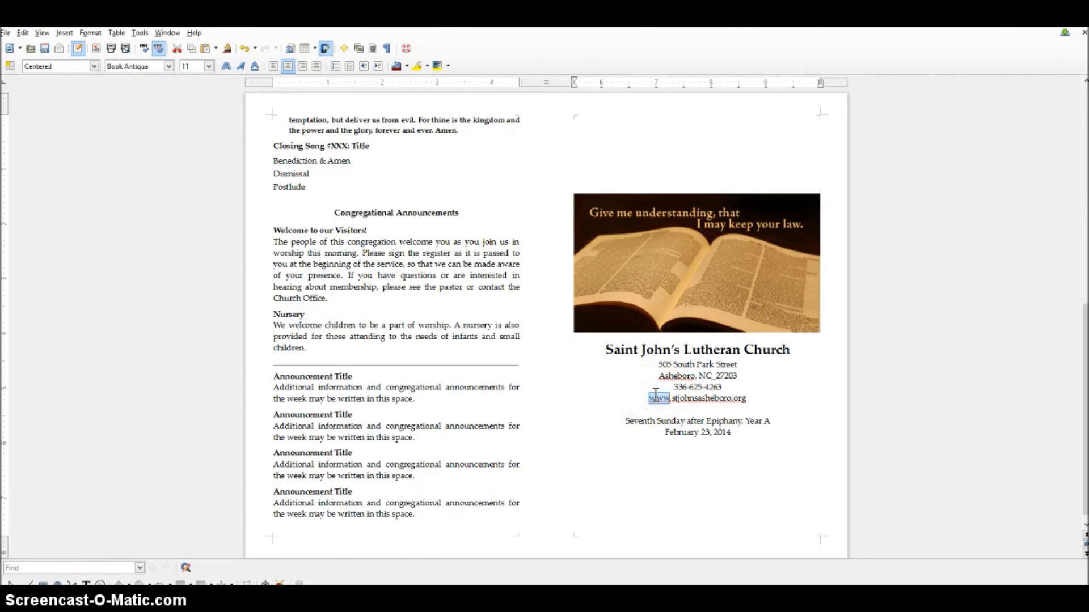
key(Delete)
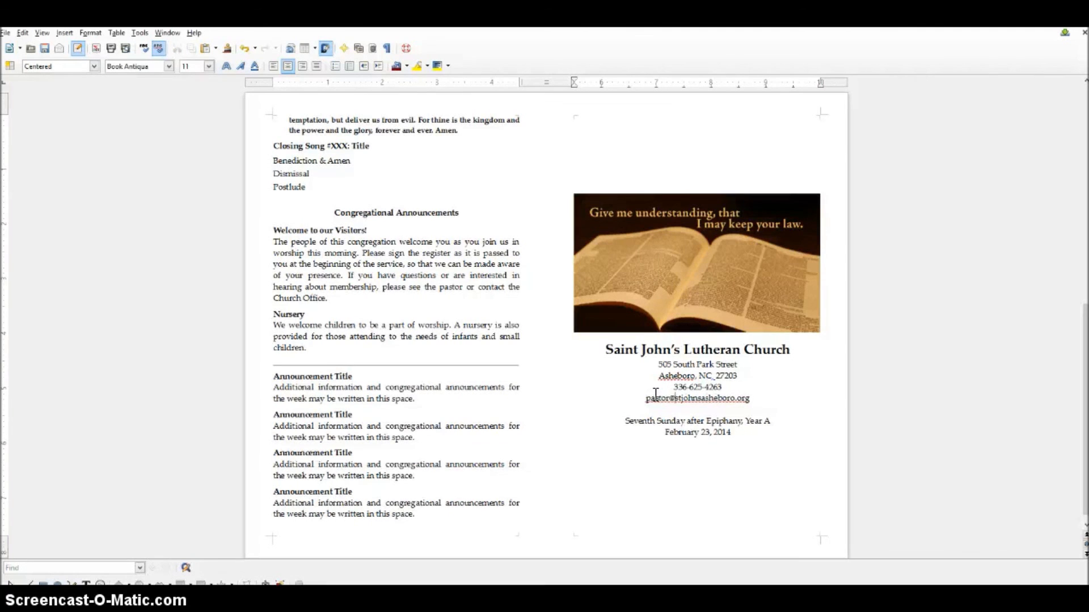
drag(750, 397, 646, 398)
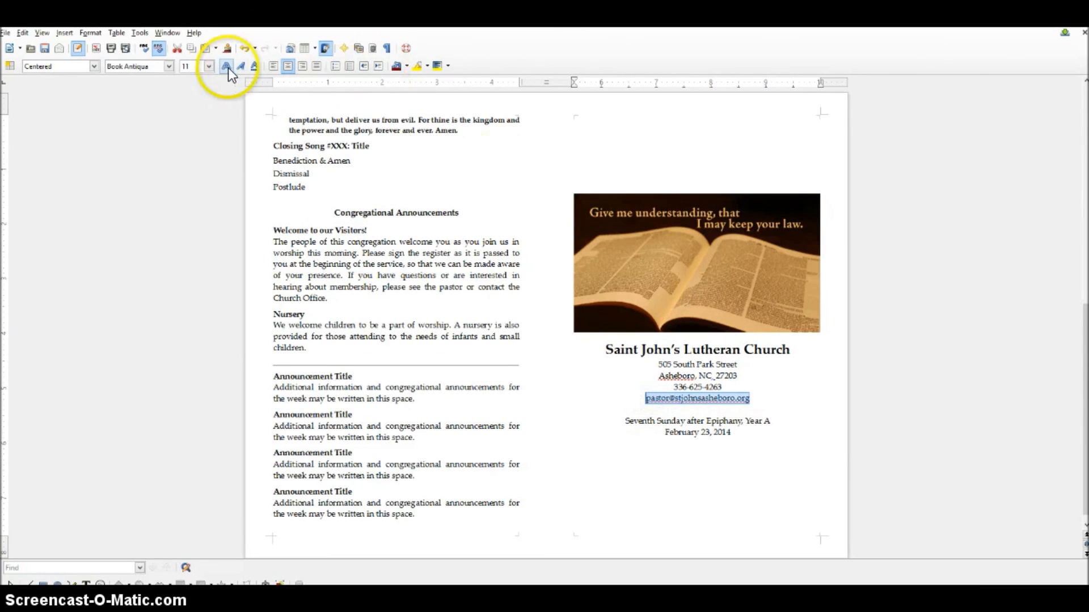
click(209, 65)
click(209, 169)
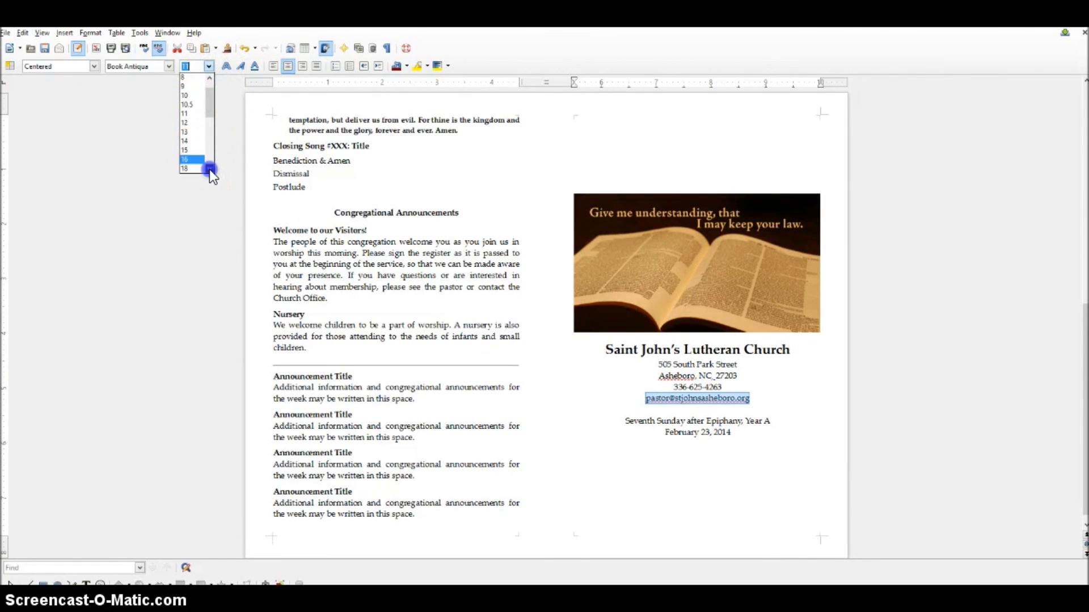
click(195, 168)
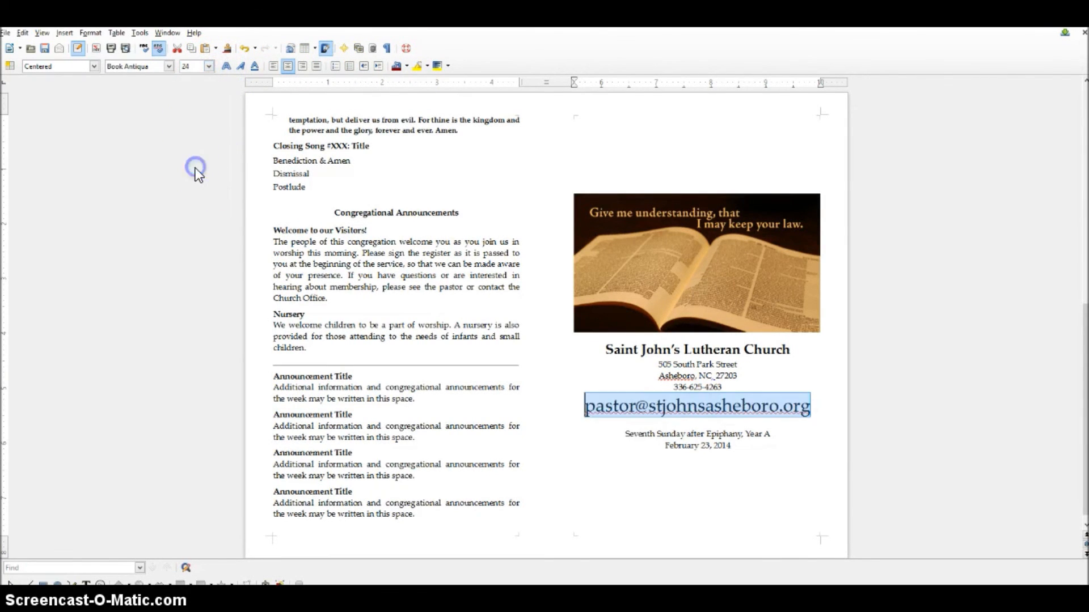
click(614, 473)
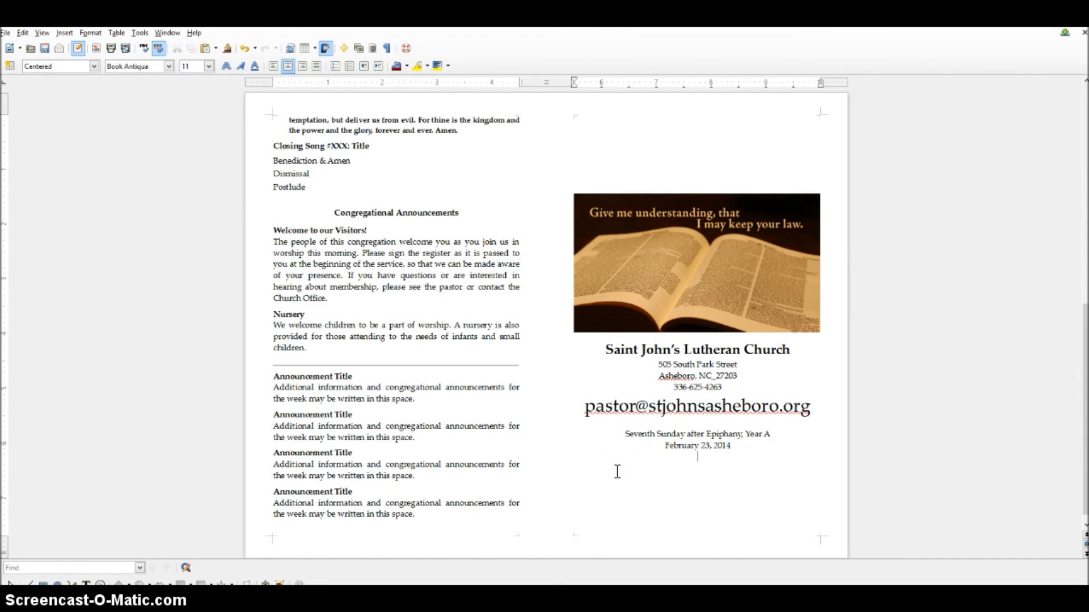